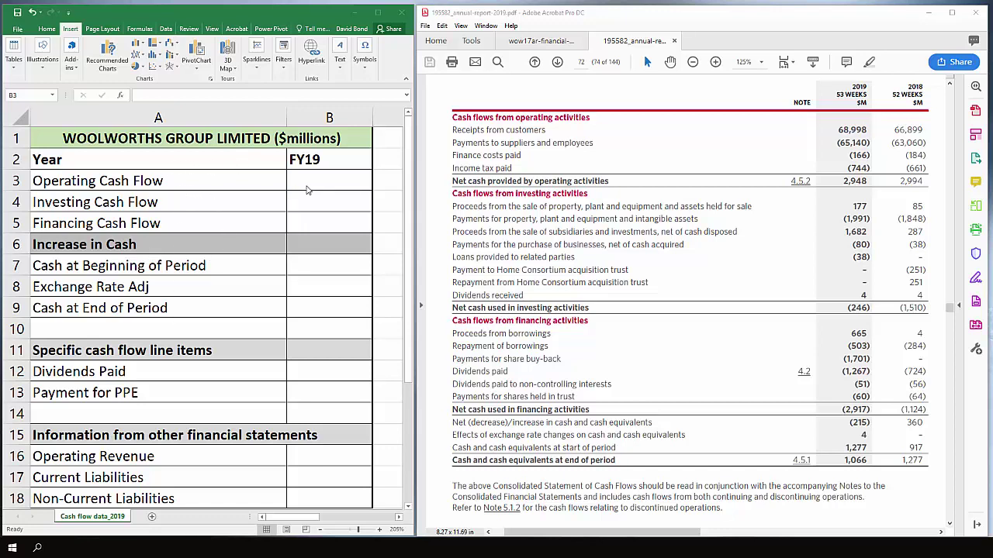
- Enter the FY19 operating (2948), investing (-246) and financing (2917) cash flows
left_click(310, 187)
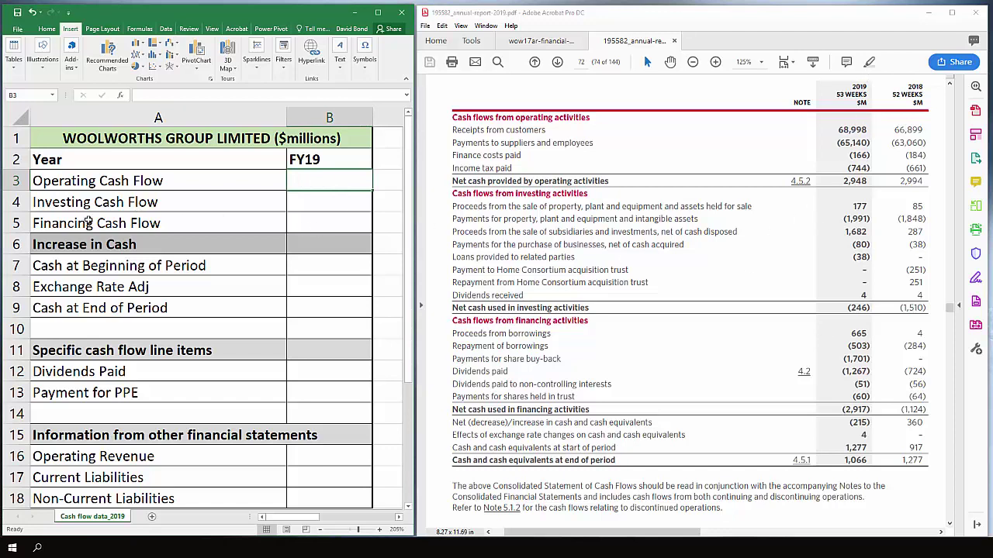
type("2948")
key("Return")
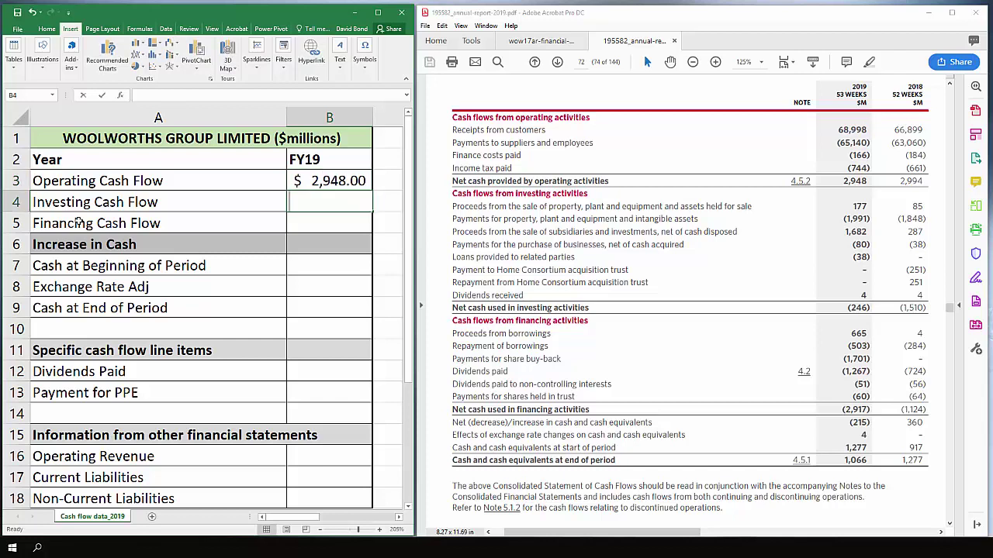
type("-246")
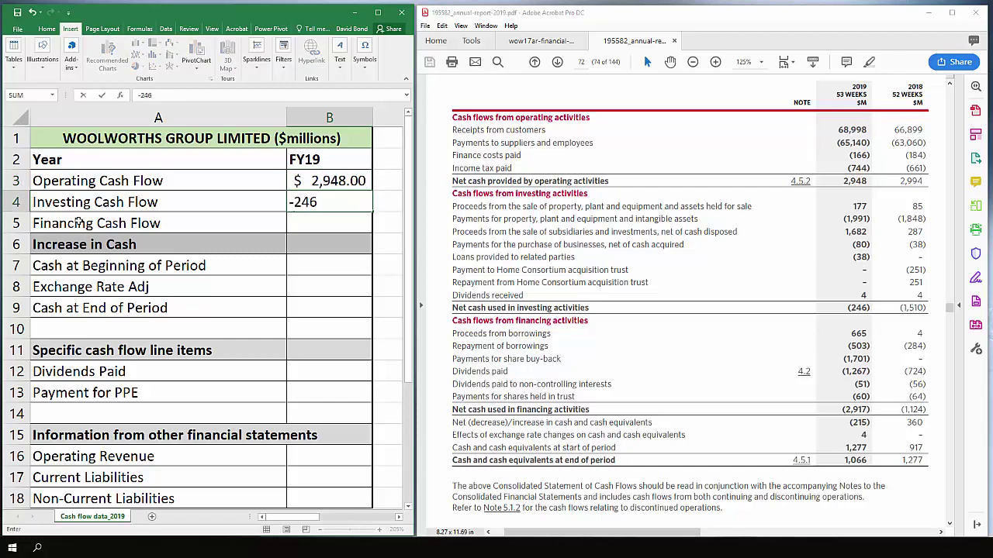
key("Return")
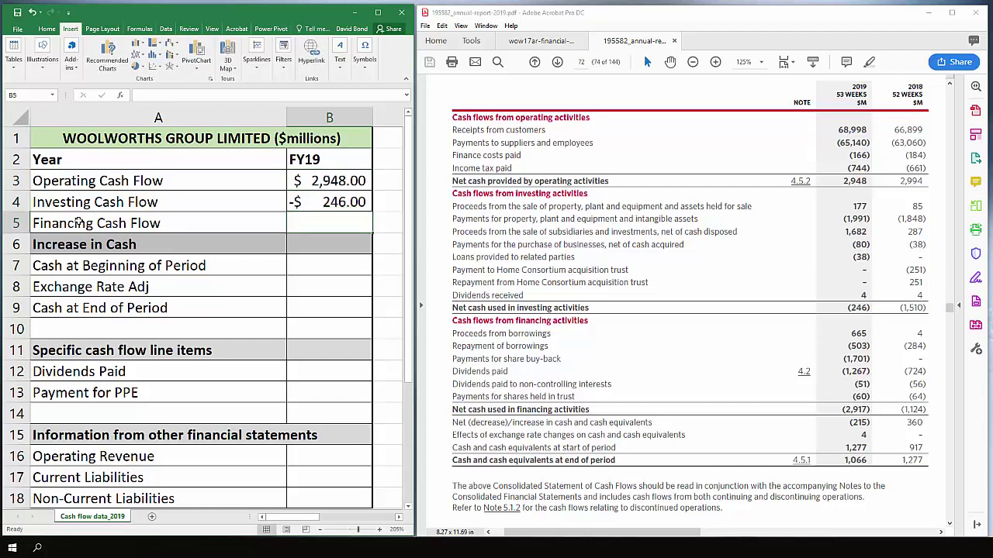
type("2917")
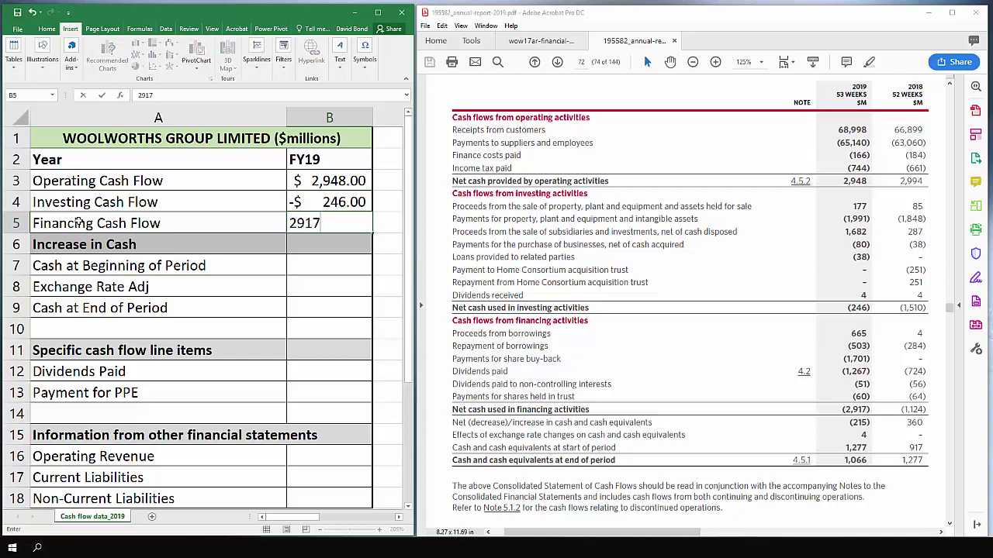
key("Return")
key("Return")
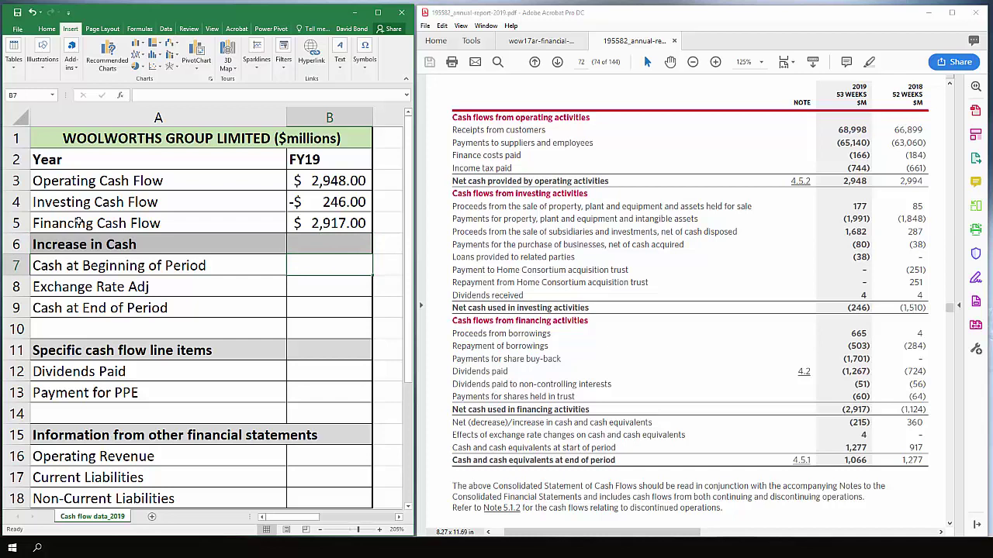
- Enter FY19 increase in cash -215, beginning cash 1277, exchange adjustment 4 and ending cash 1066
key("Up")
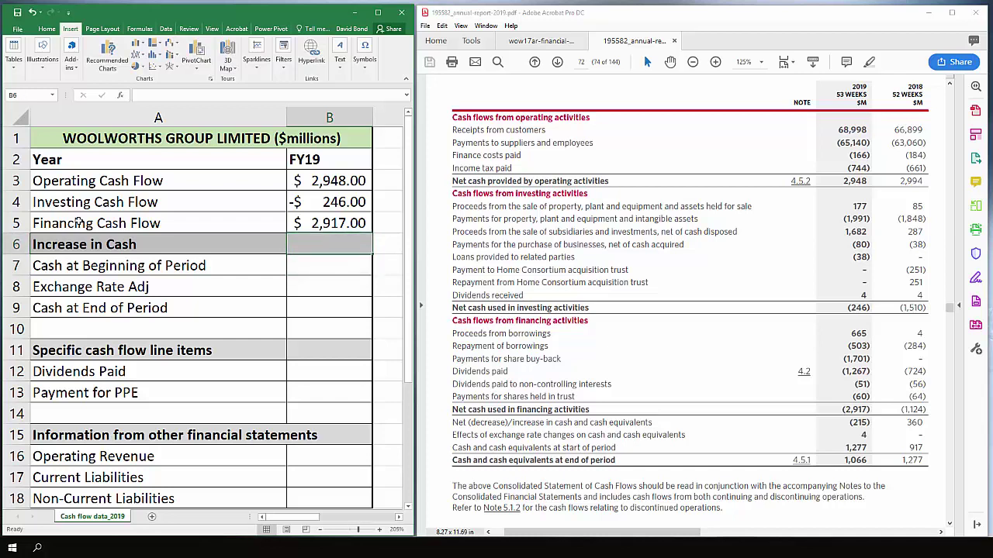
type("-215")
key("Return")
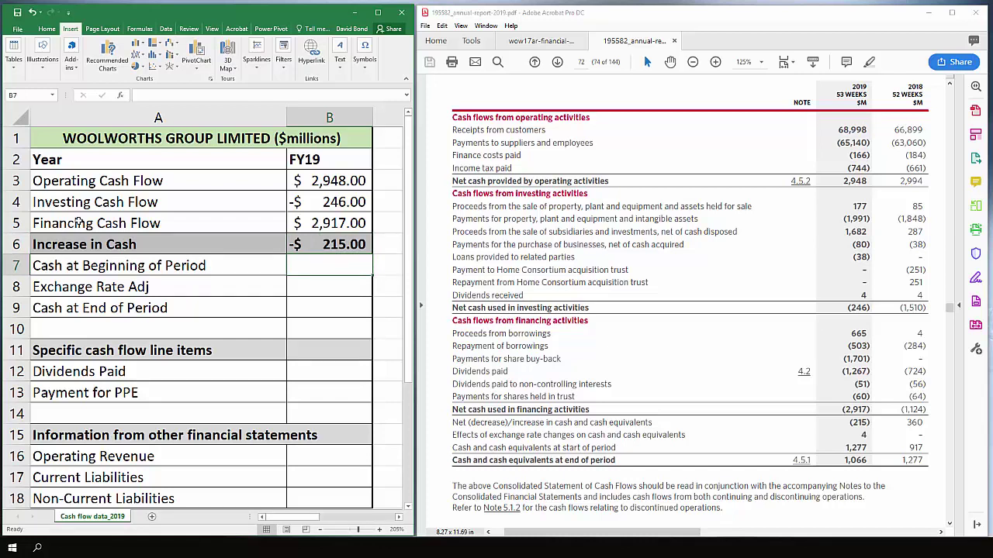
type("1277")
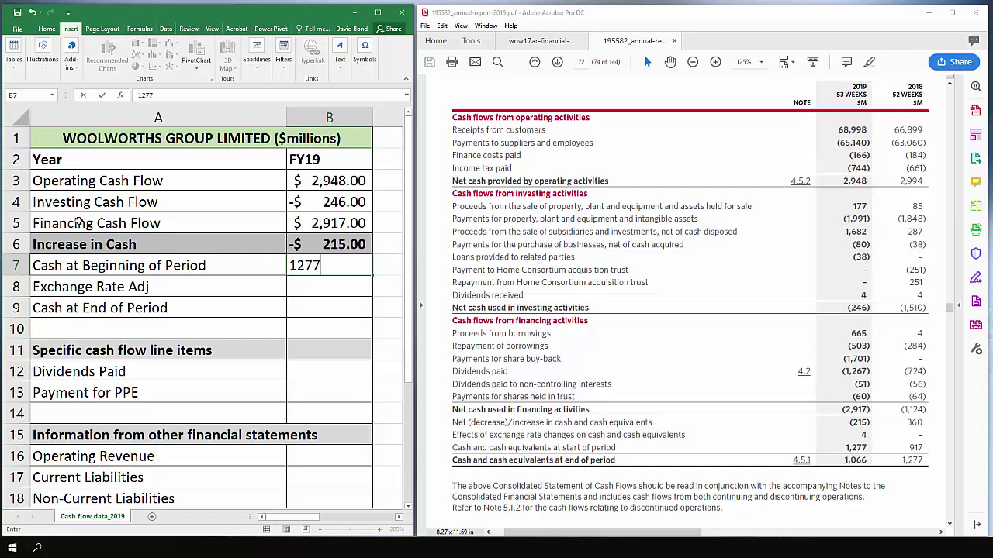
key("Return")
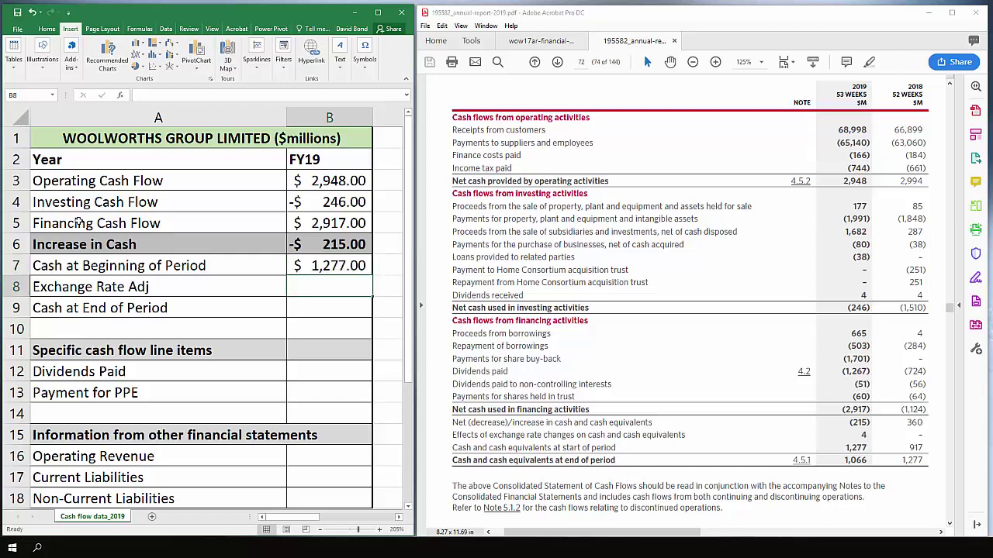
type("4")
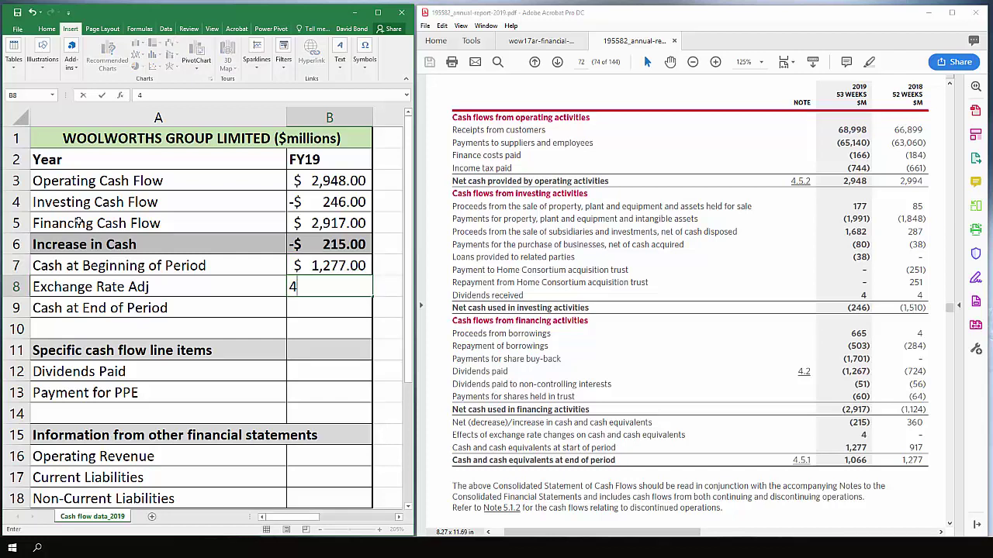
key("Return")
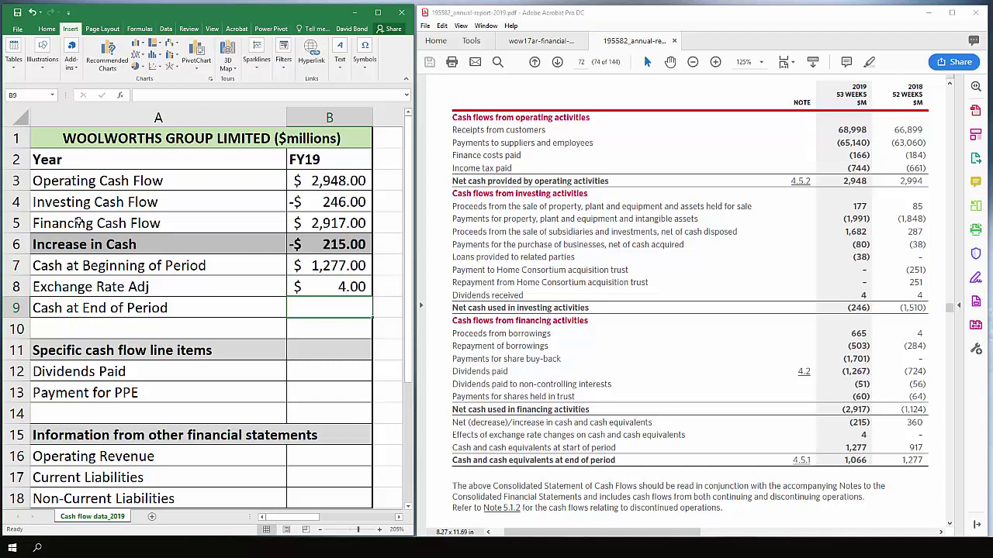
type("1066")
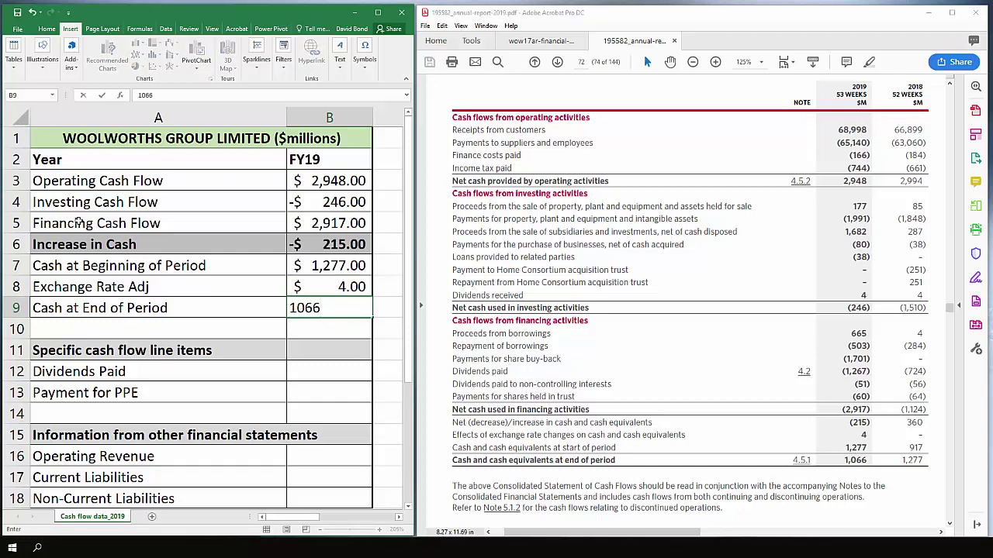
key("Return")
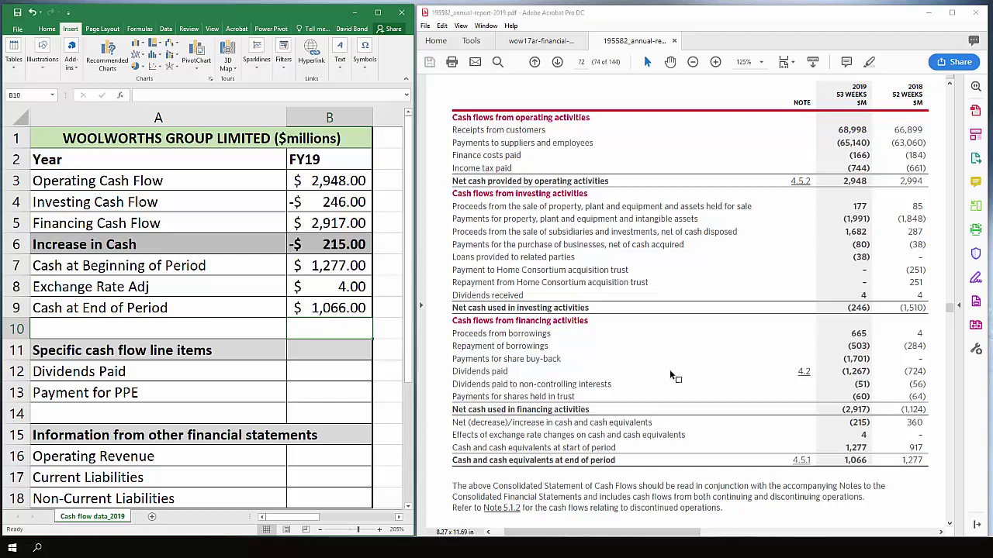
- Enter FY19 Dividends Paid as +1267+51 and Payment for PPE as 1991
left_click(274, 416)
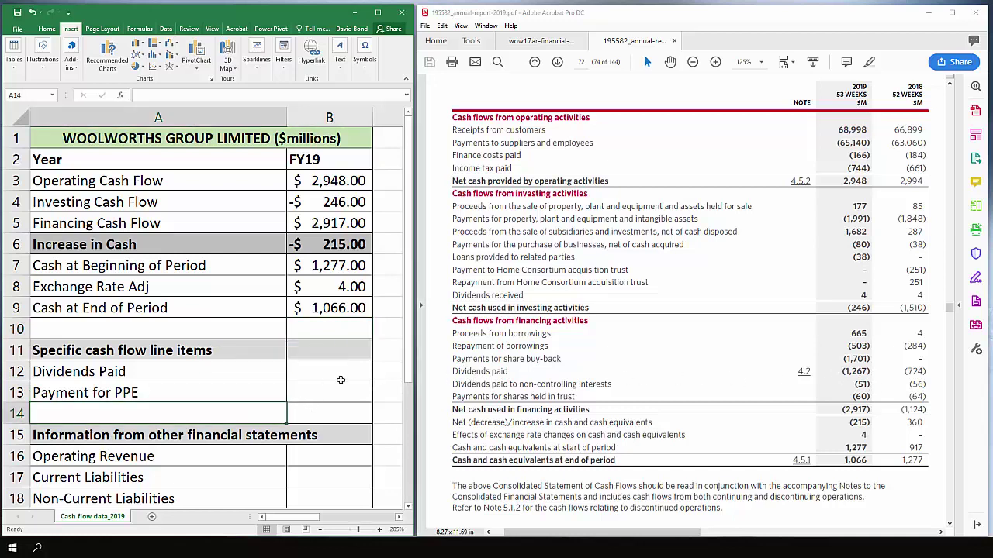
left_click(340, 377)
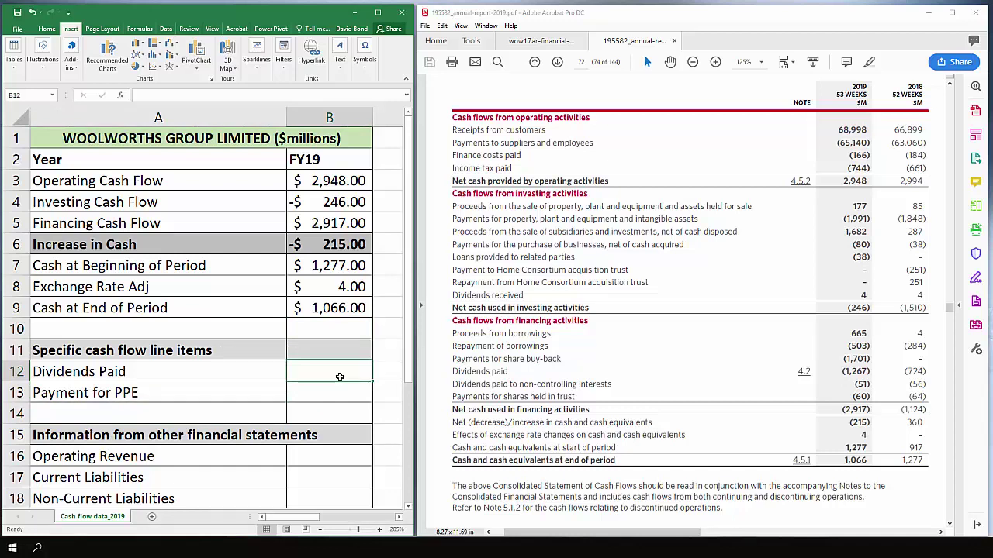
type("+1267+51")
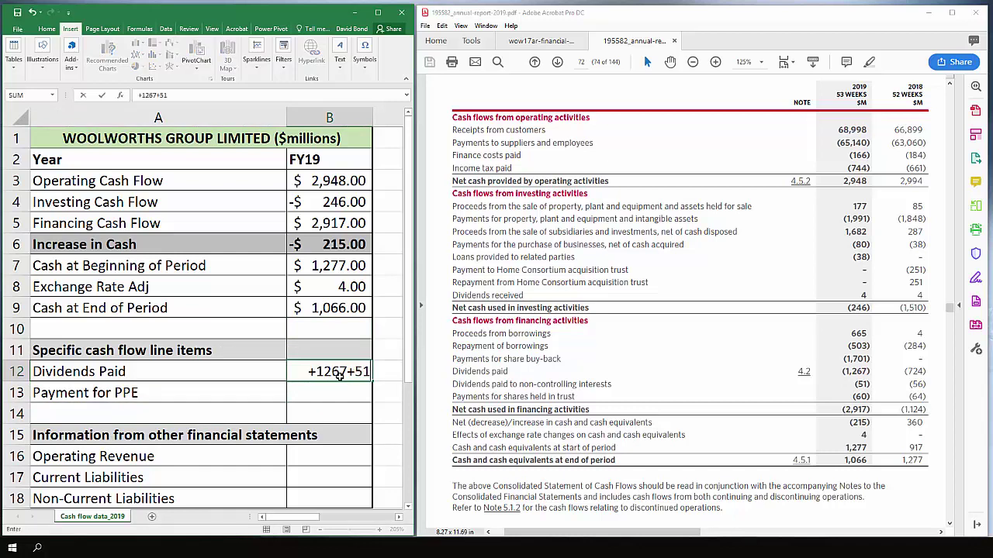
key("Return")
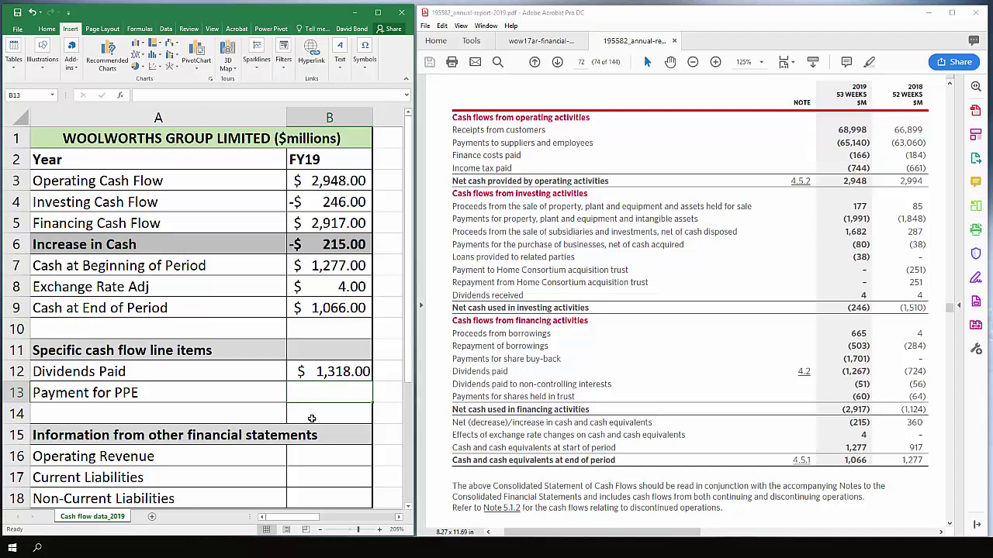
type("1991")
key("Return")
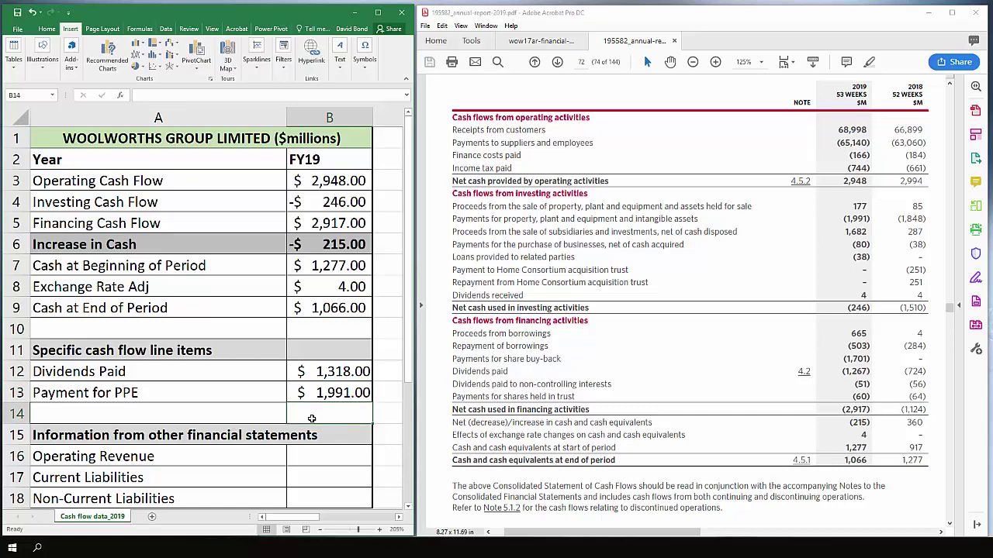
- Scroll the annual report to the liabilities section of the Statement of Financial Position
scroll(279, 462, "down", 1)
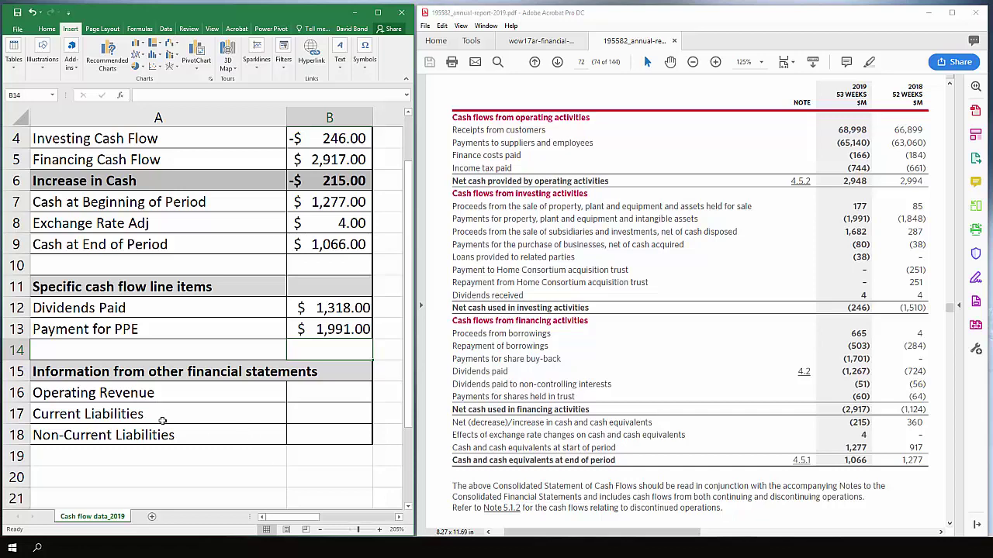
left_click(672, 320)
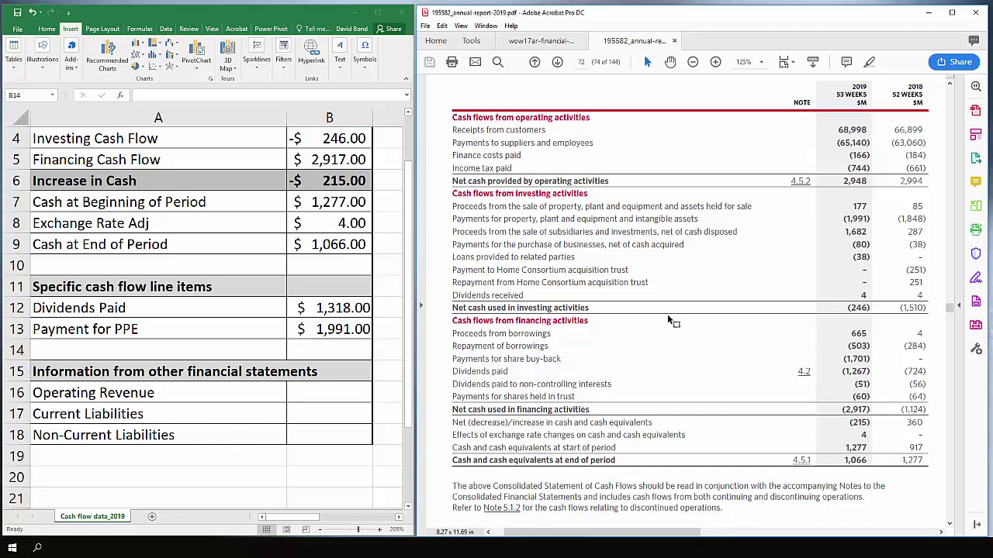
scroll(671, 320, "up", 15)
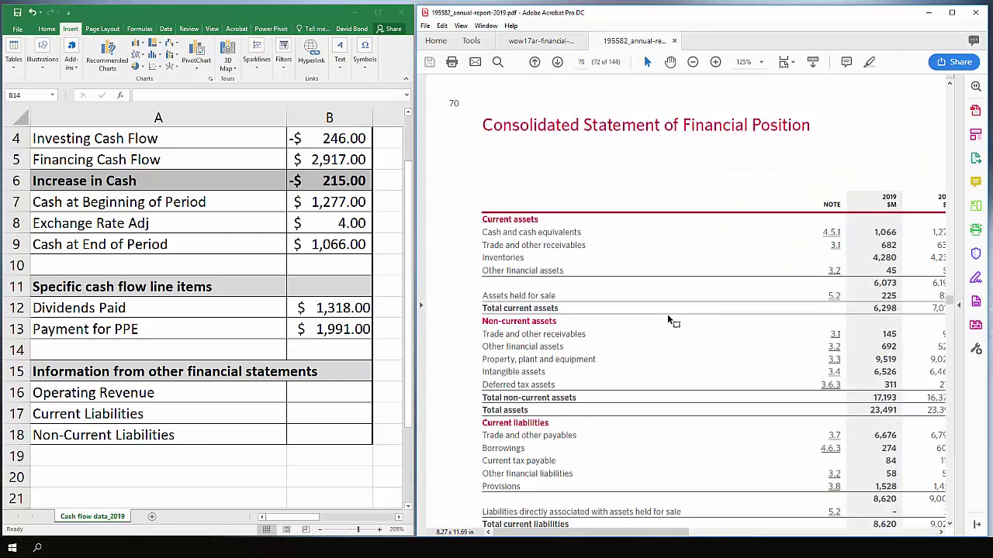
scroll(672, 320, "down", 3)
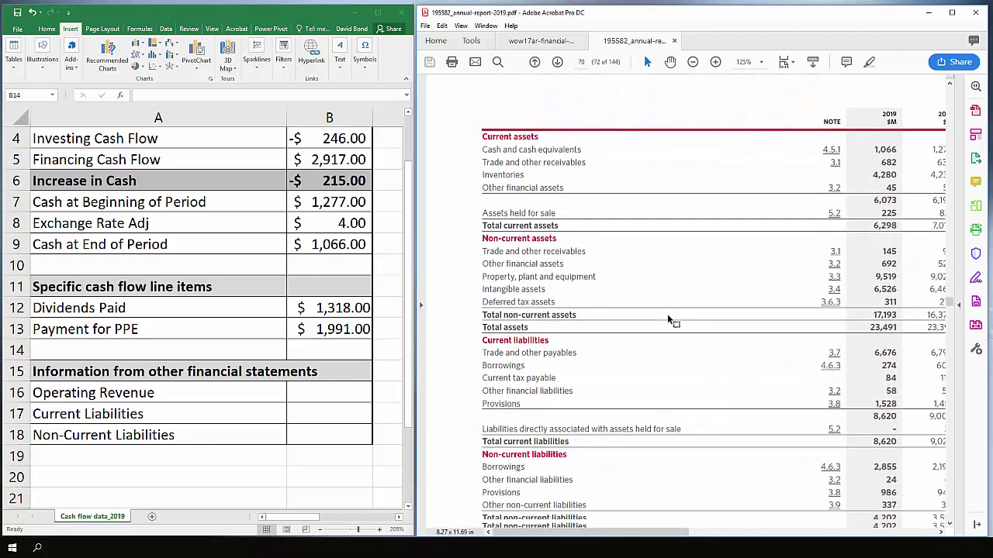
scroll(667, 318, "down", 3)
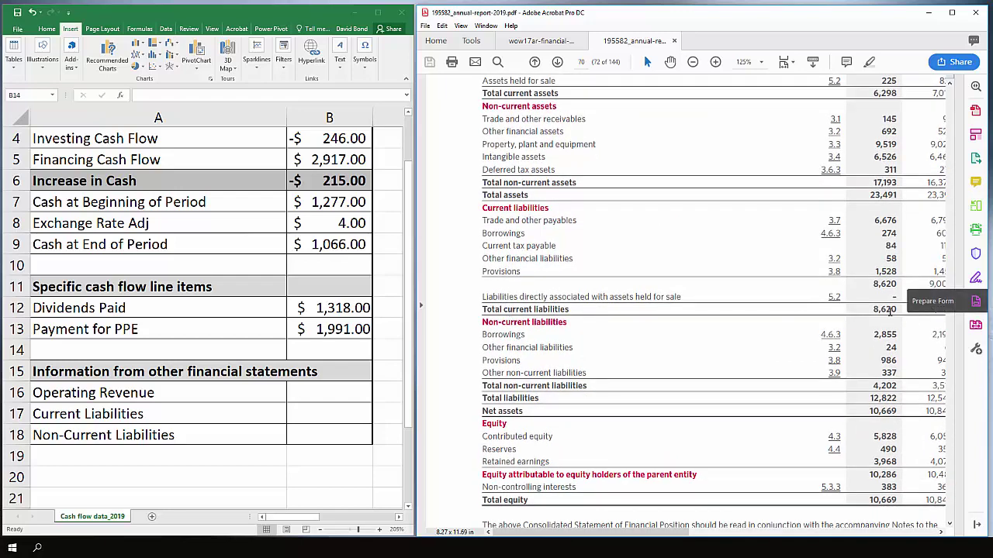
- Enter 8,620 in the FY19 Current Liabilities cell
left_click(285, 351)
left_click(356, 417)
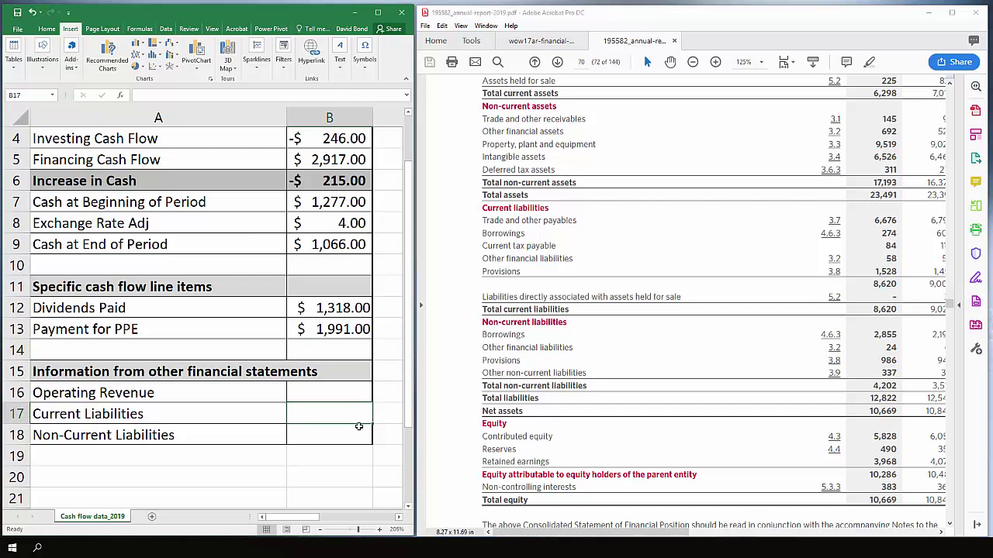
type("8,620")
key("Return")
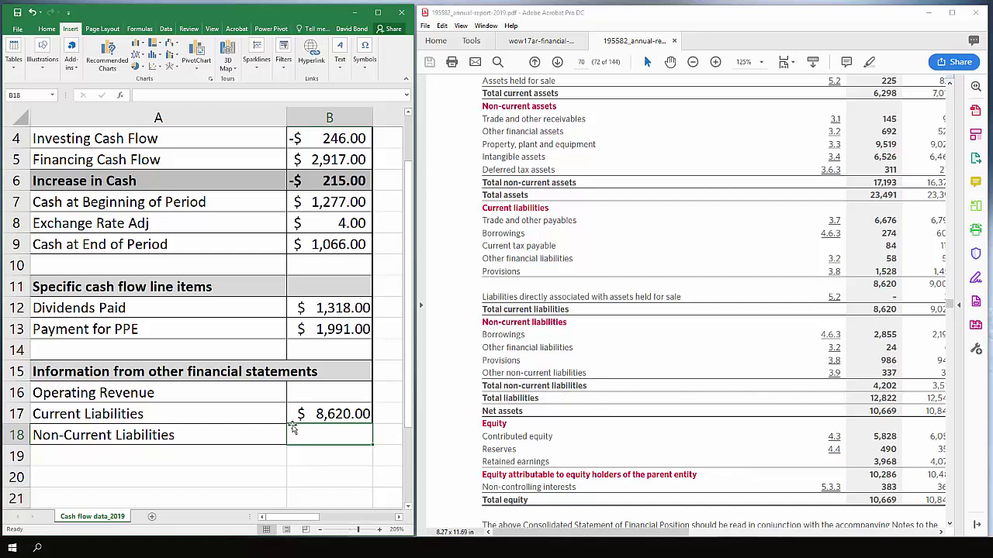
- Enter FY19 Non-Current Liabilities 4202 and Operating Revenue 59984 from the annual report
type("4202")
key("Return")
left_click(608, 376)
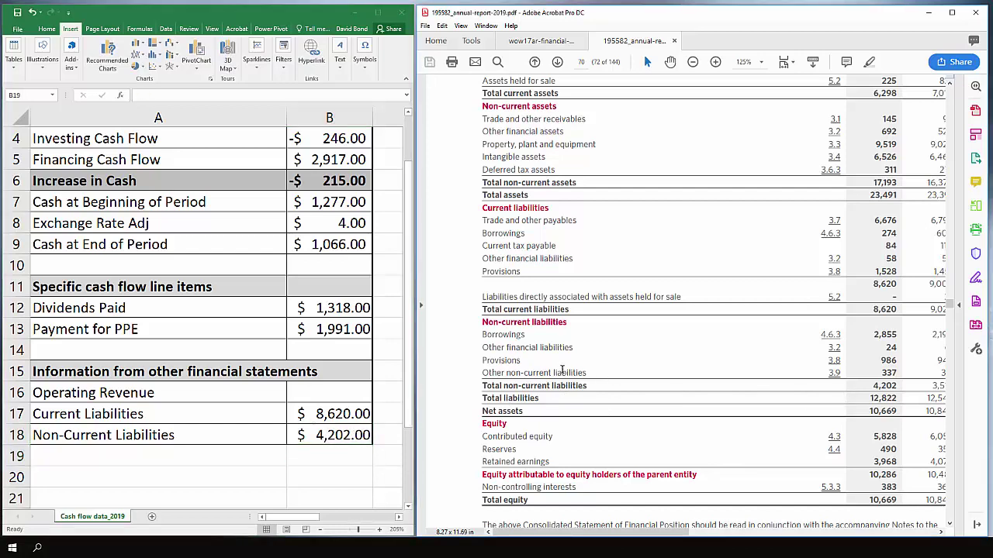
scroll(563, 370, "up", 5)
scroll(561, 370, "up", 15)
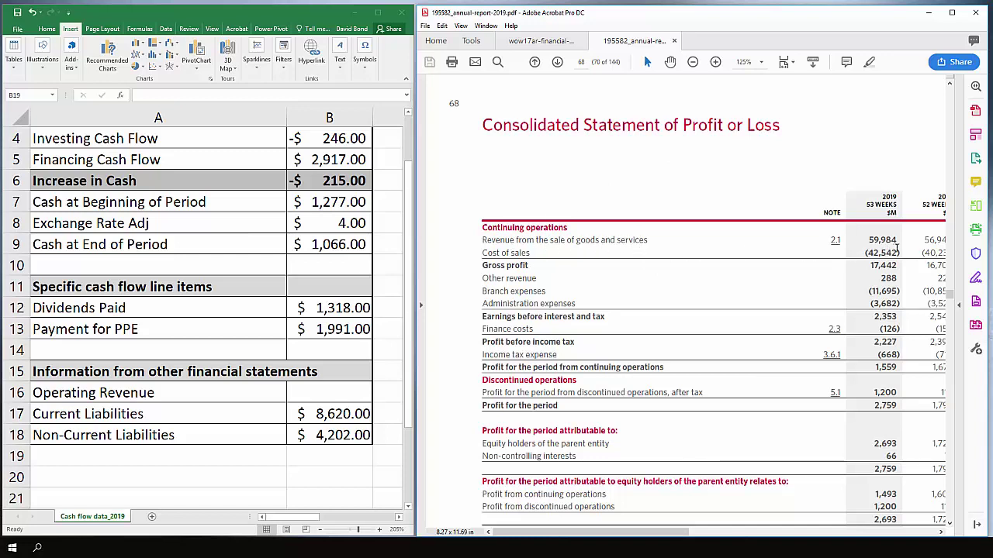
left_click(311, 392)
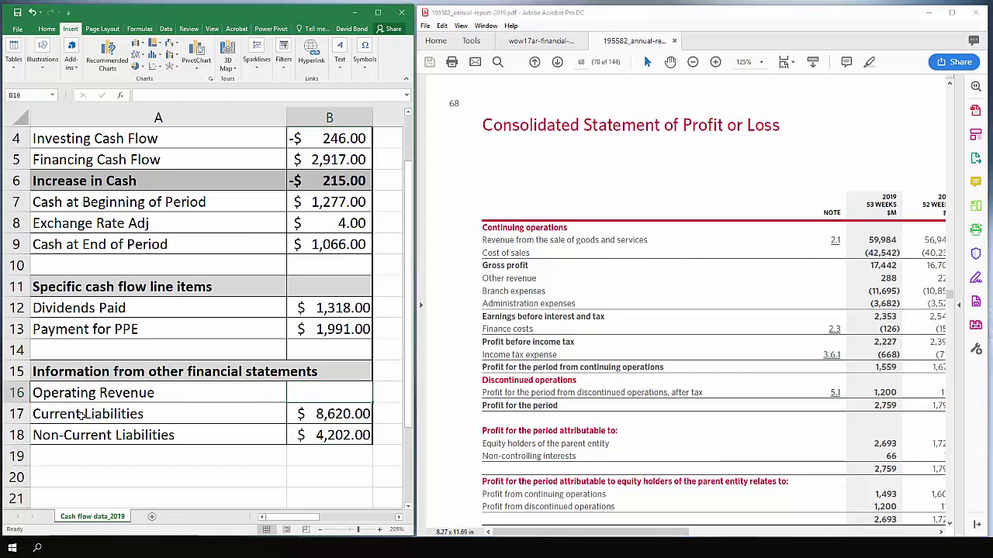
type("59984")
key("Return")
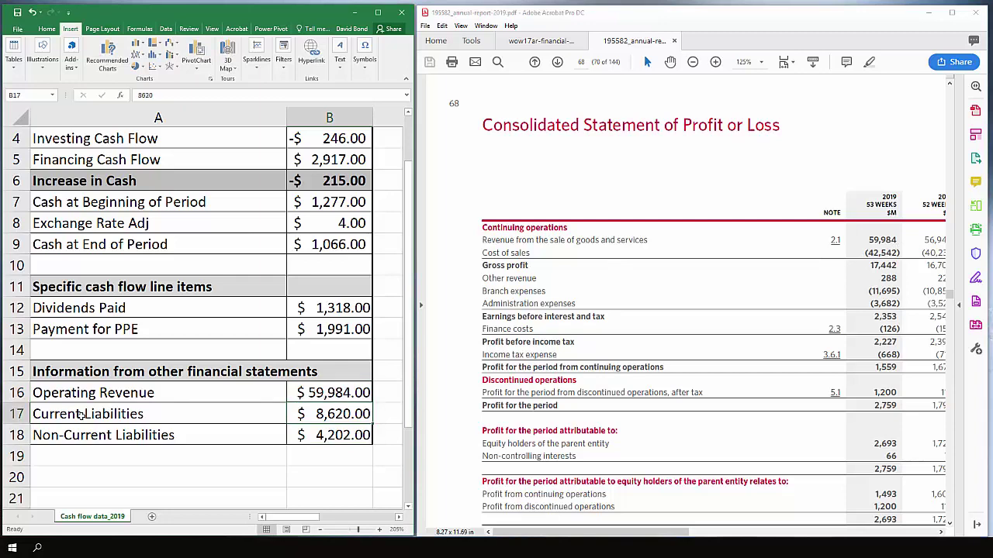
scroll(146, 338, "up", 1)
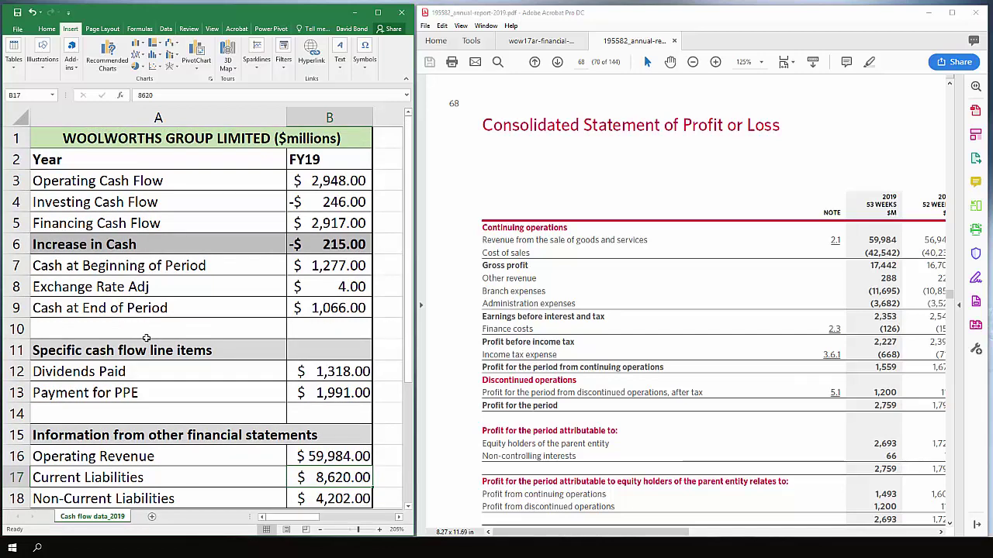
- Maximize the Excel window to full screen with Windows+Up
key("super+Up")
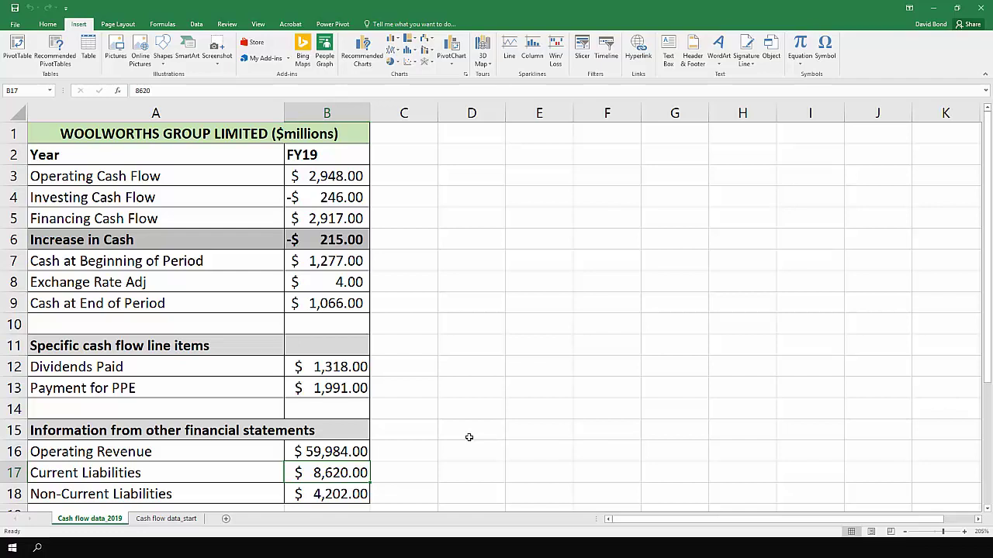
- On the Cash flow data_start sheet, select the FY10–FY19 figures with their labels
left_click(167, 519)
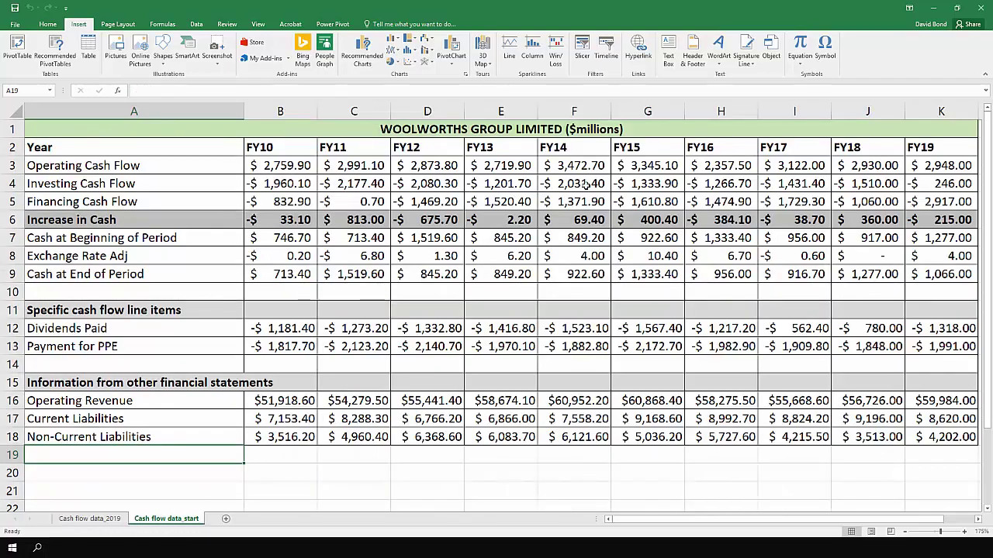
left_click_drag(940, 147, 941, 439)
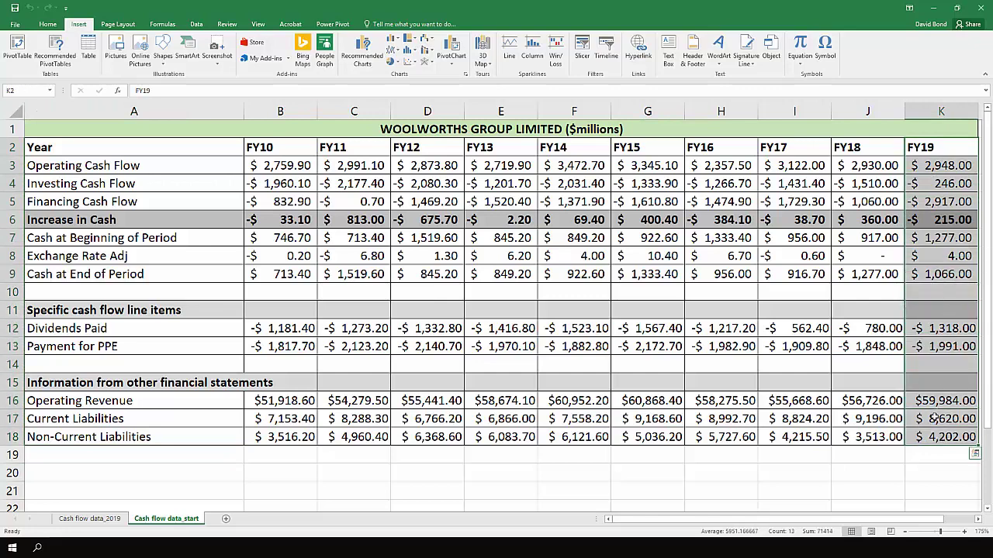
left_click_drag(876, 148, 335, 311)
left_click_drag(332, 362, 310, 437)
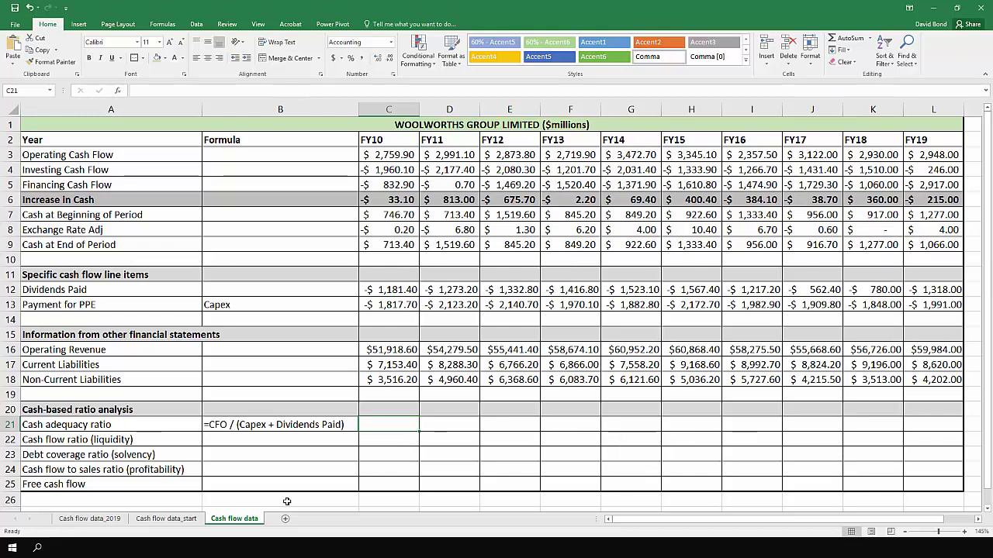
- Enter the FY10 cash adequacy ratio =C3/-(C12+C13) in C21
left_click(269, 431)
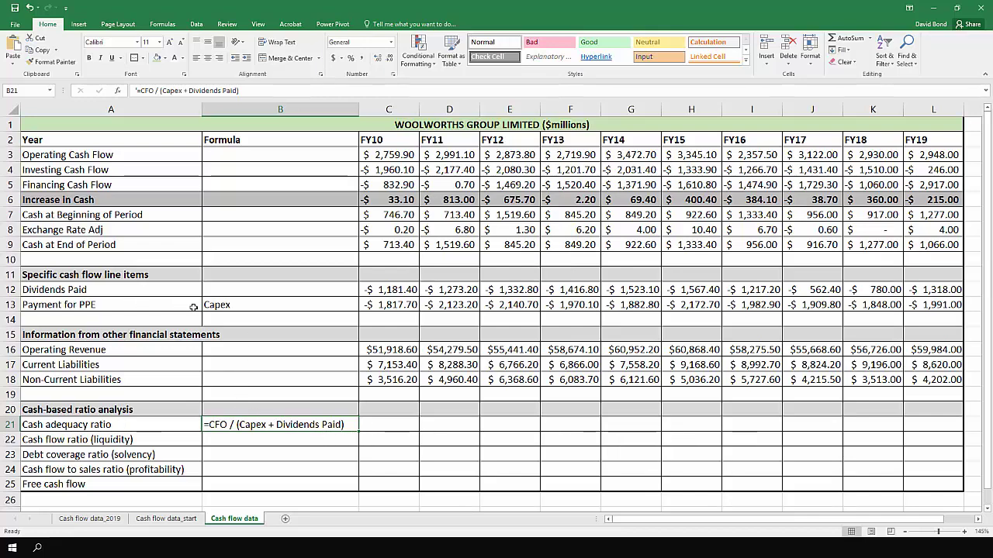
left_click(224, 306)
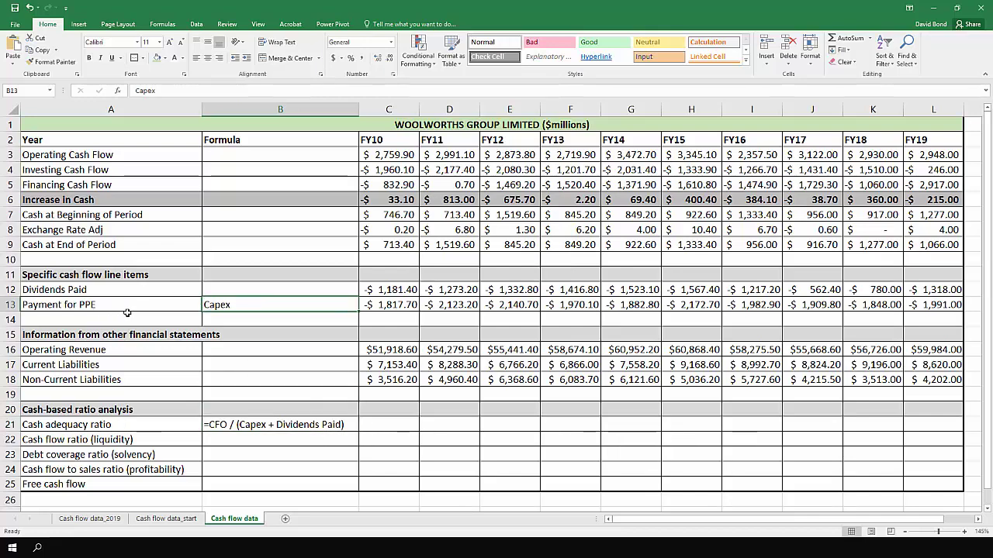
left_click(384, 424)
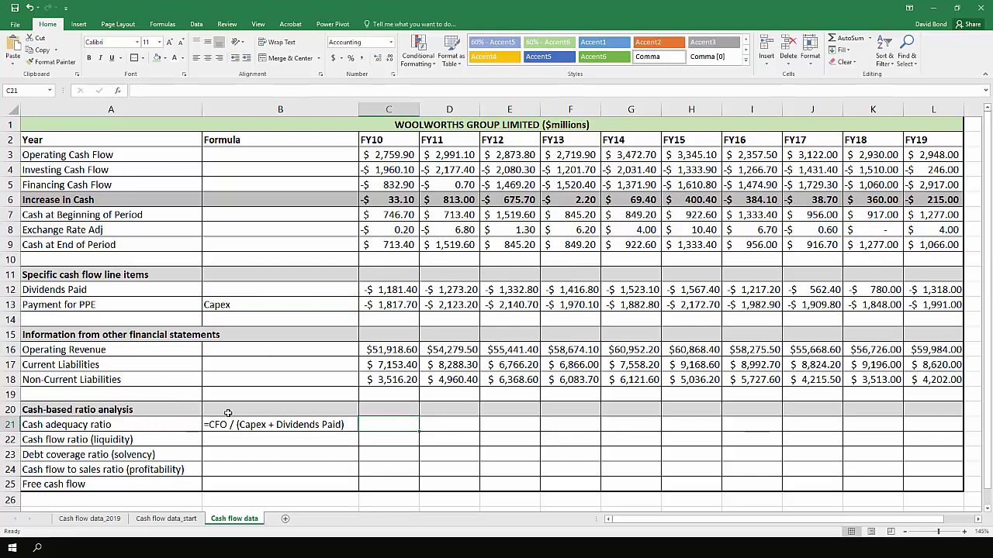
type("=")
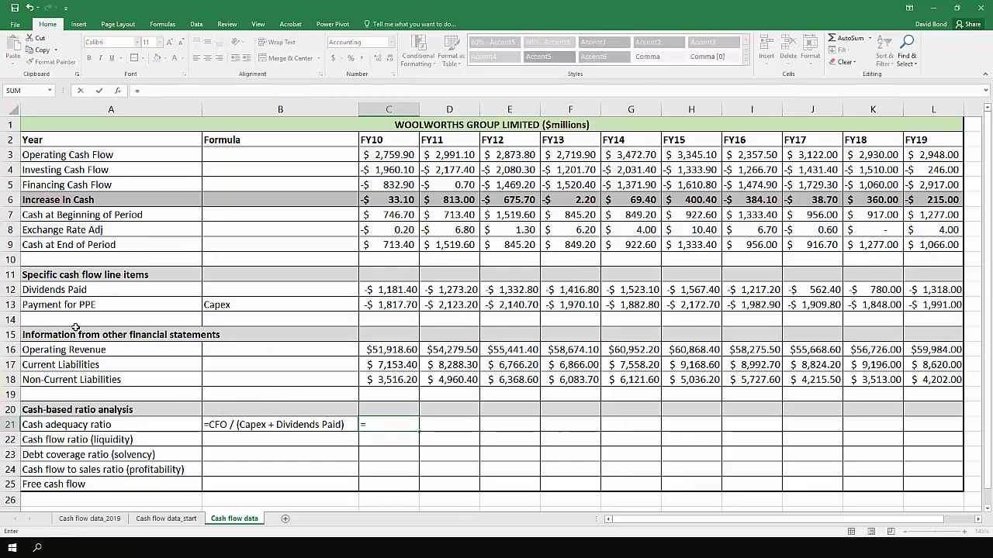
left_click(394, 155)
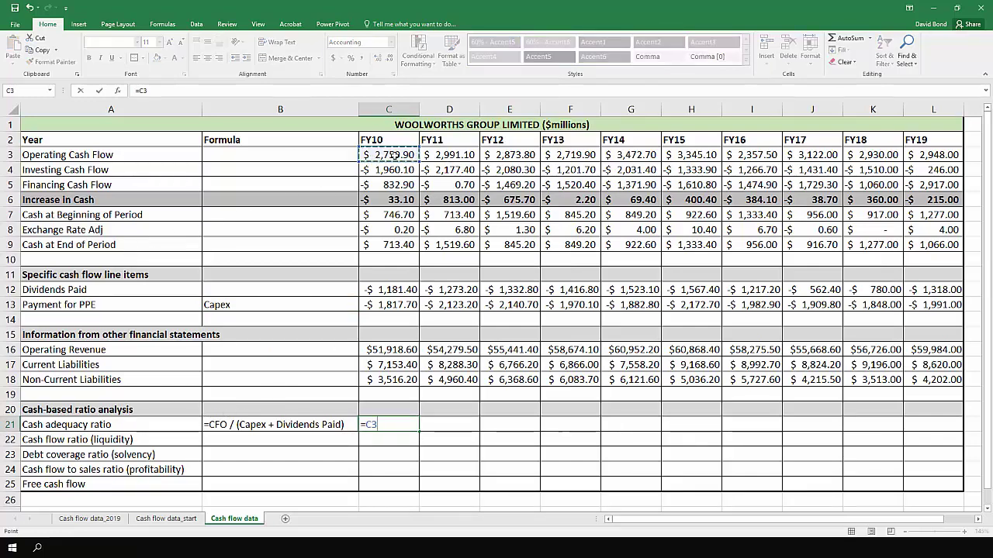
type("/")
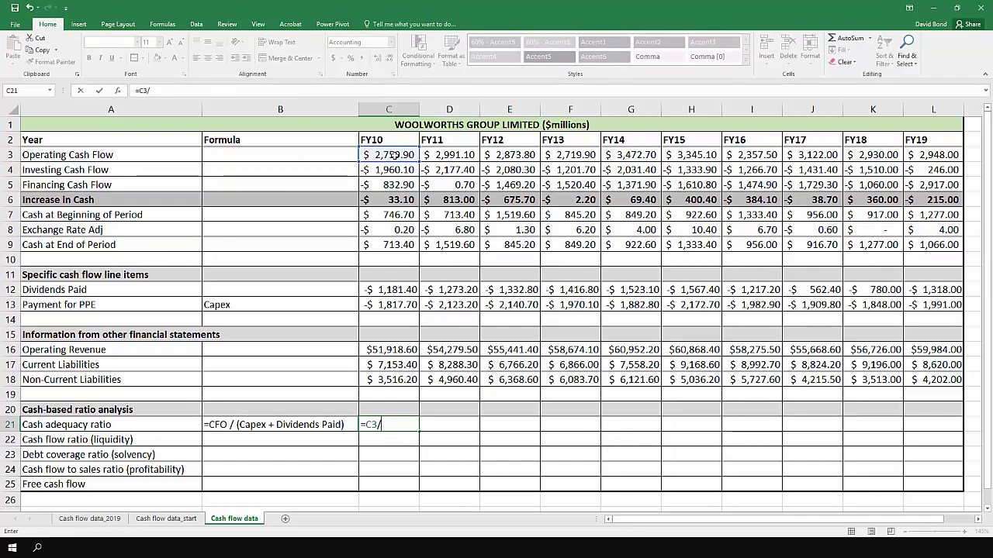
type("-(")
left_click(384, 288)
type("+")
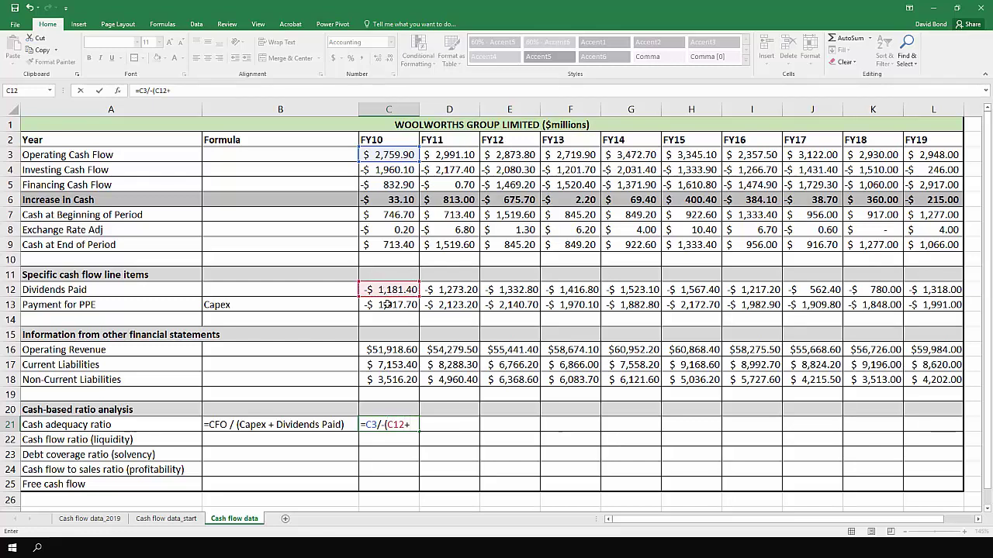
left_click(385, 305)
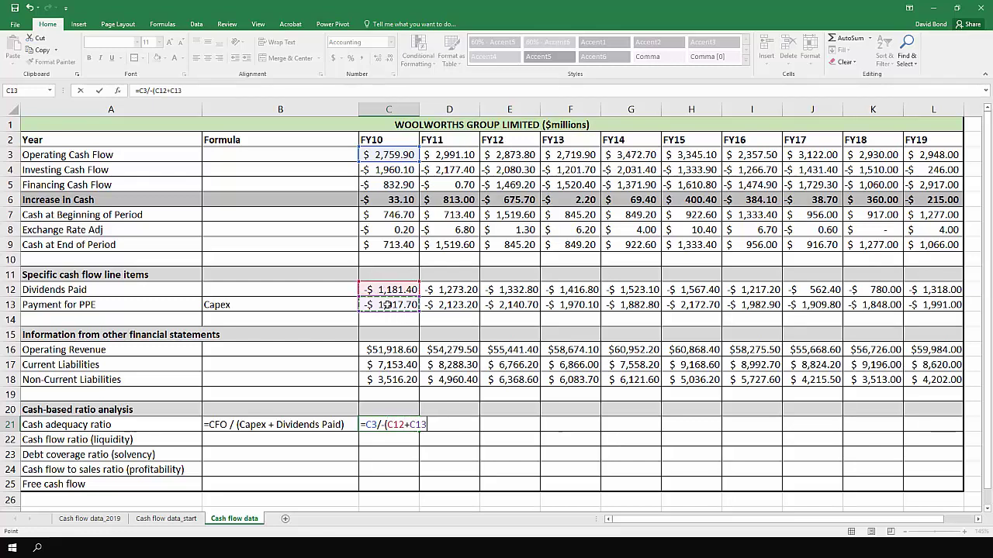
key("Return")
- Fill the cash adequacy formula across row 21 to FY19
left_click(399, 424)
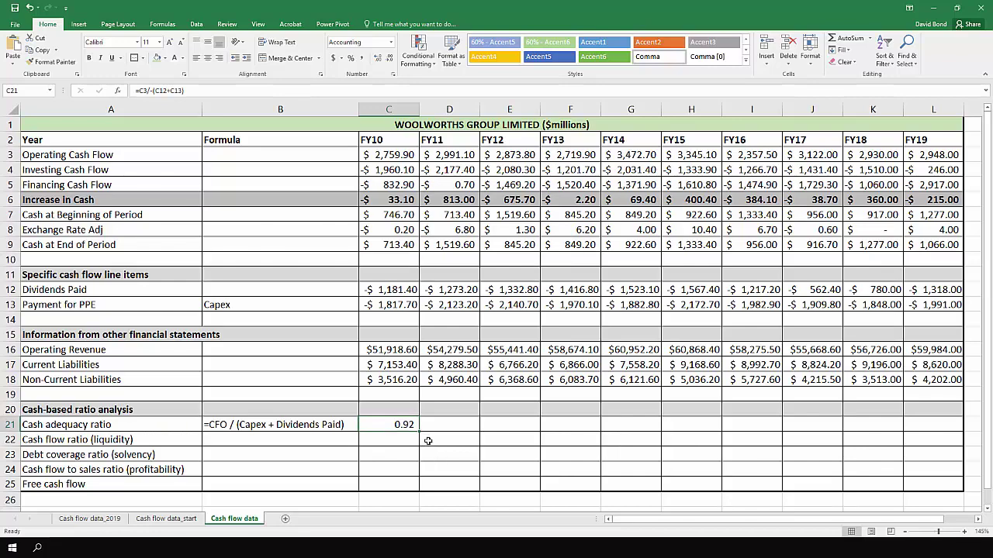
left_click_drag(419, 435, 625, 426)
scroll(731, 461, "left", 2)
left_click(731, 461)
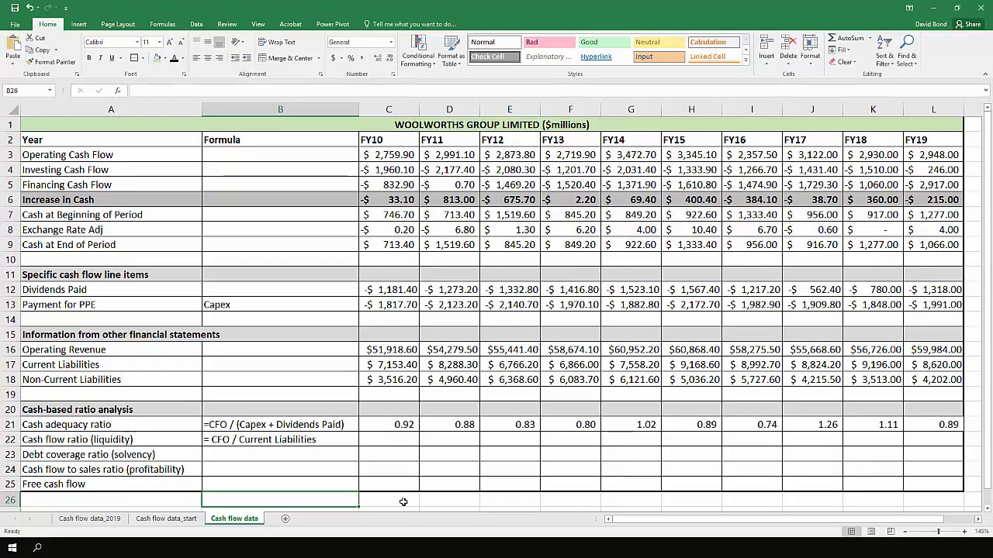
- Enter the cash flow ratio =C3/C17 in C22 and fill it across to FY19
left_click(390, 441)
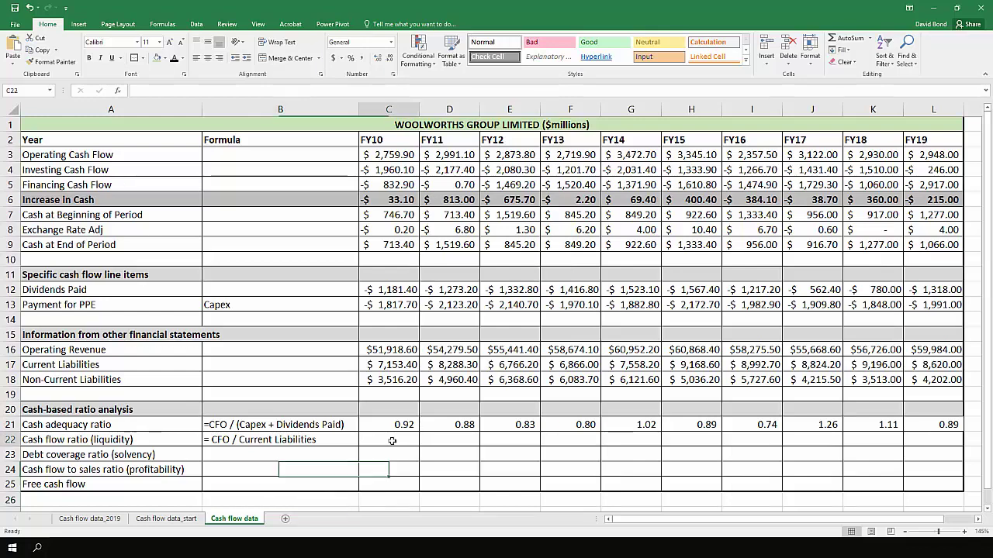
type("=")
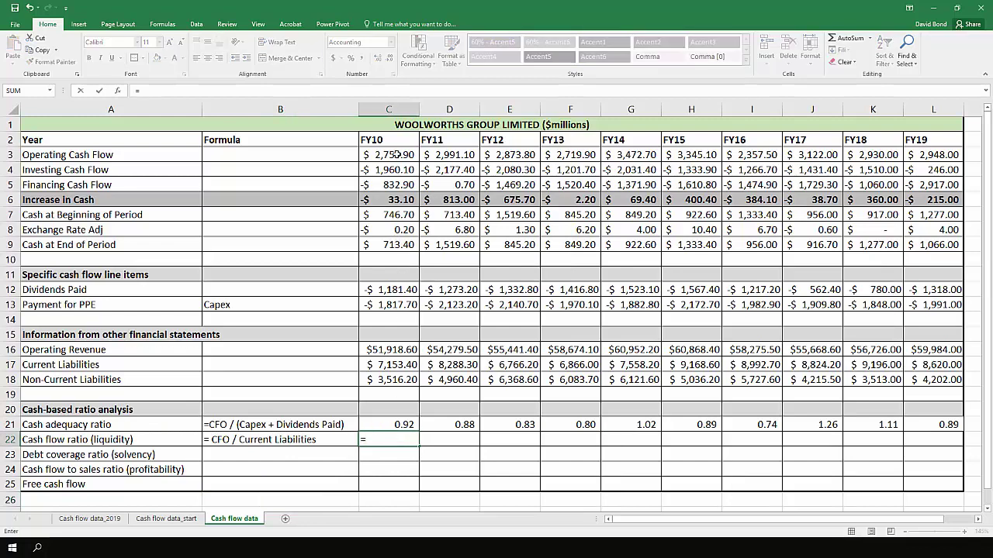
left_click(394, 155)
type("/")
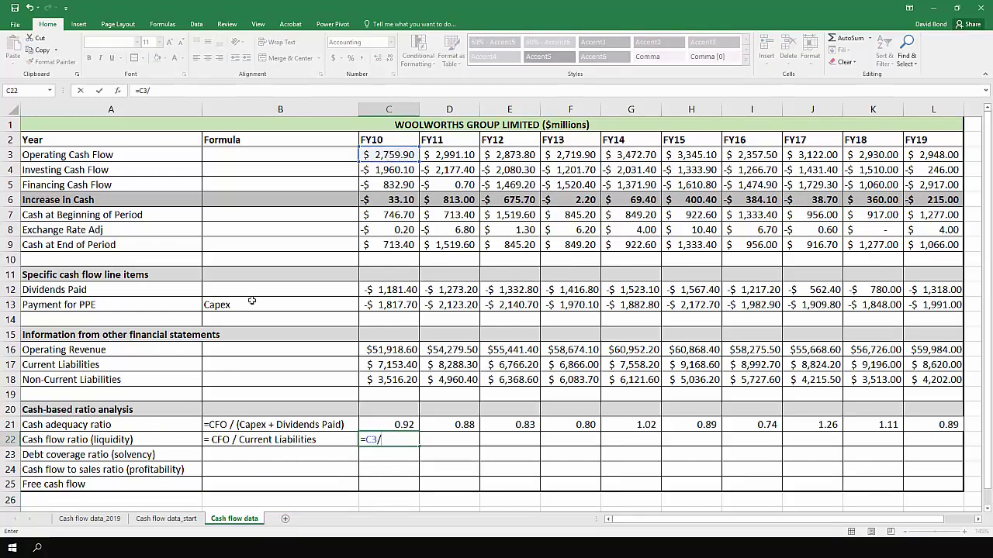
left_click(407, 364)
key("Return")
left_click(410, 440)
left_click_drag(420, 447, 950, 445)
left_click(450, 467)
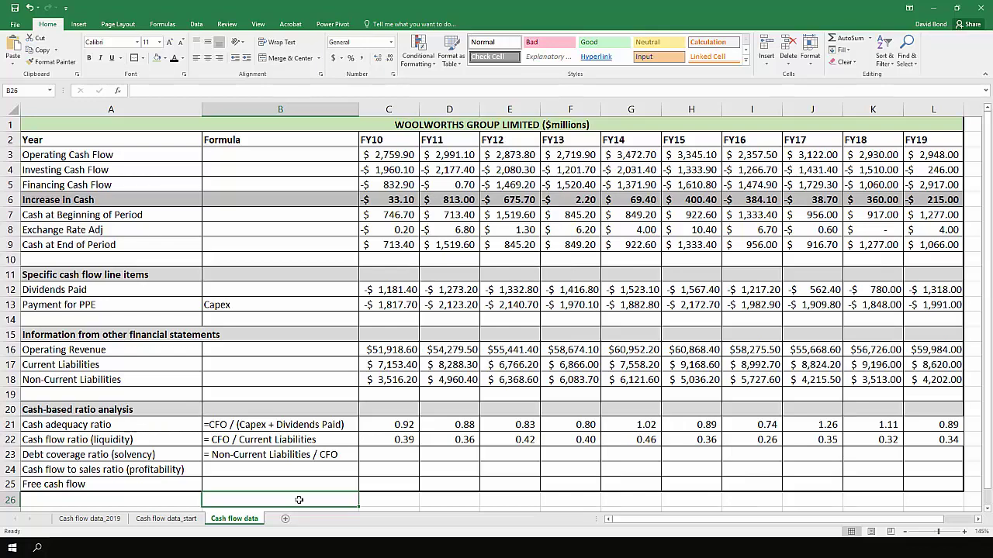
- Enter debt coverage =C18/C3 in C23, fill to FY19, and begin a Net Sales note
left_click(395, 456)
type("=")
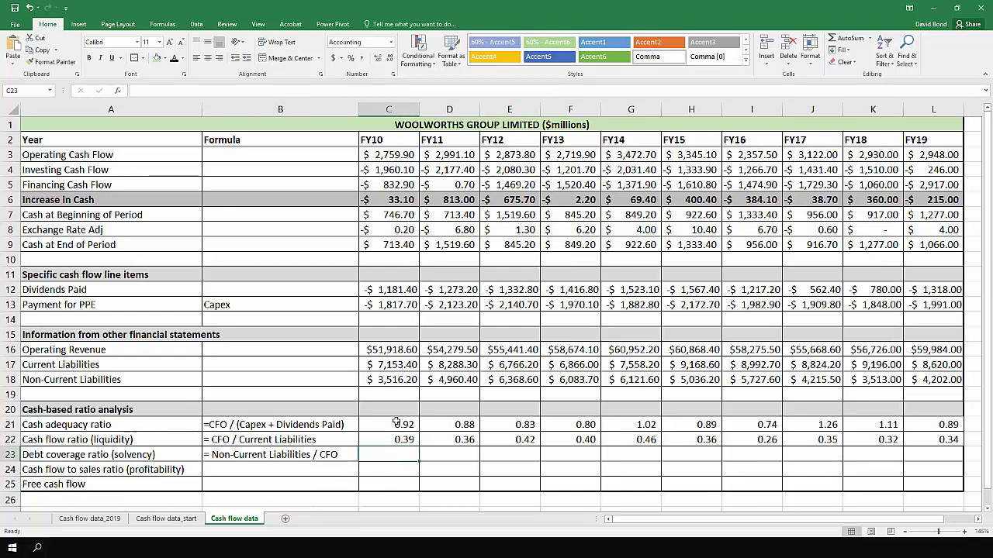
left_click(402, 378)
type("/")
left_click(385, 158)
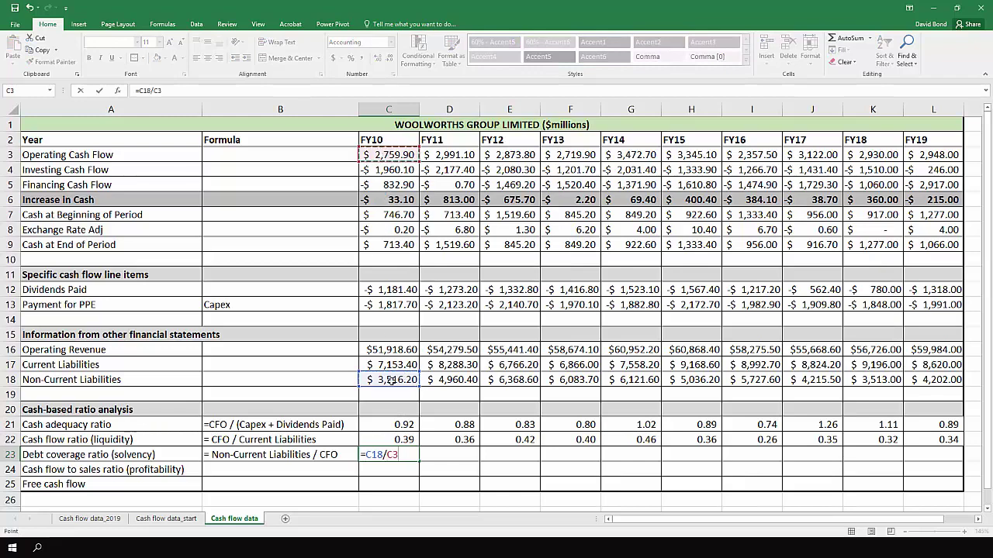
key("Return")
left_click_drag(419, 461, 962, 462)
left_click(570, 484)
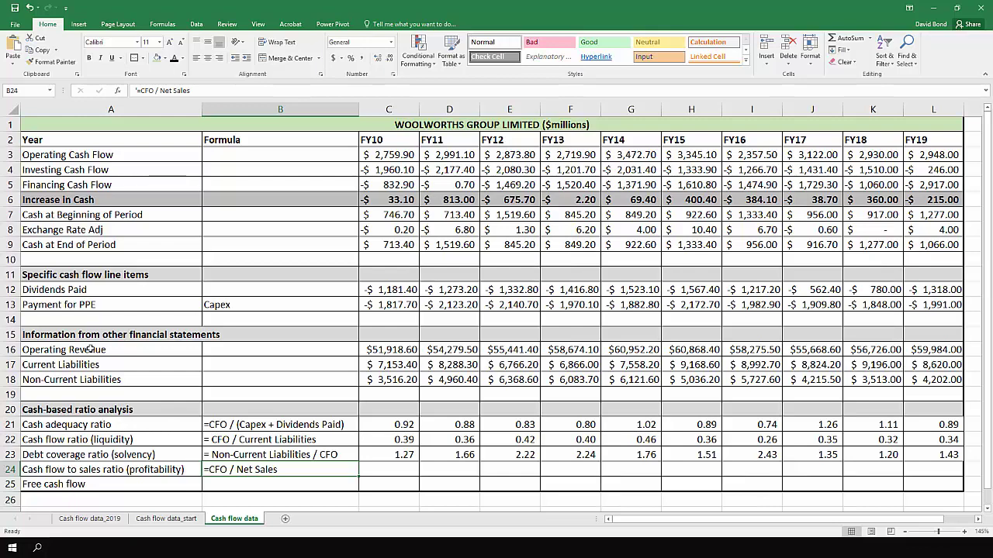
left_click(264, 351)
type("Net Sales")
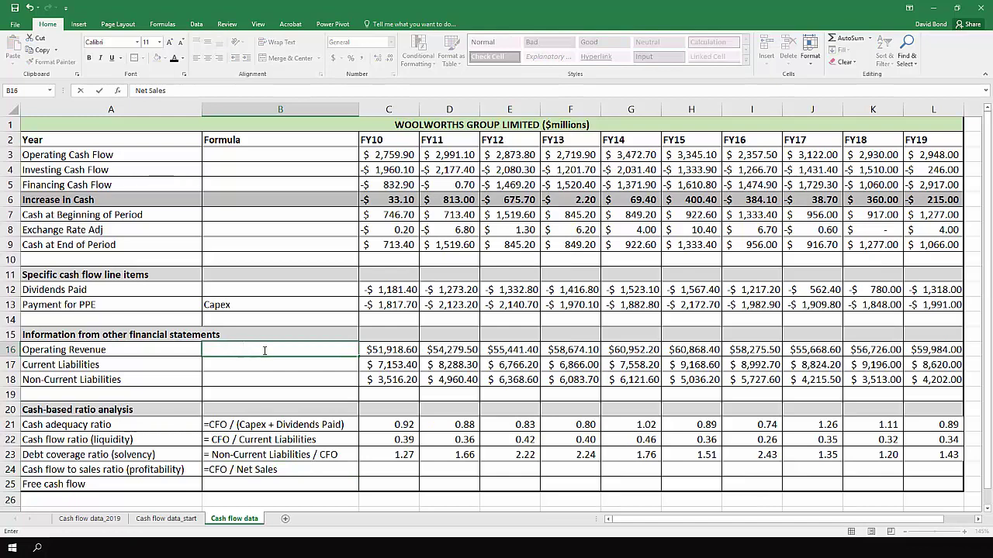
- Confirm the Net Sales note, then enter cash flow to sales =C3/C16 in C24 and fill it through FY19
key("ctrl+Return")
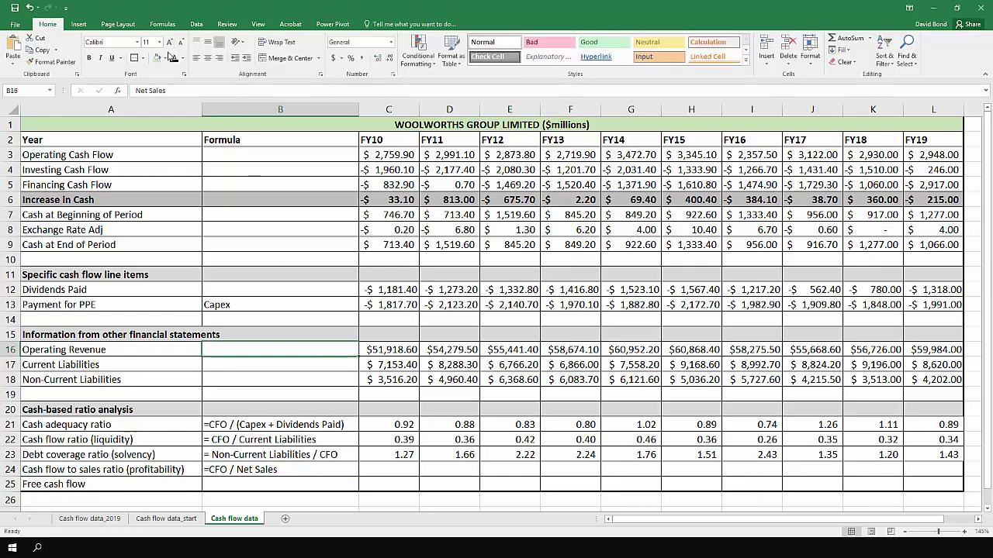
left_click(410, 467)
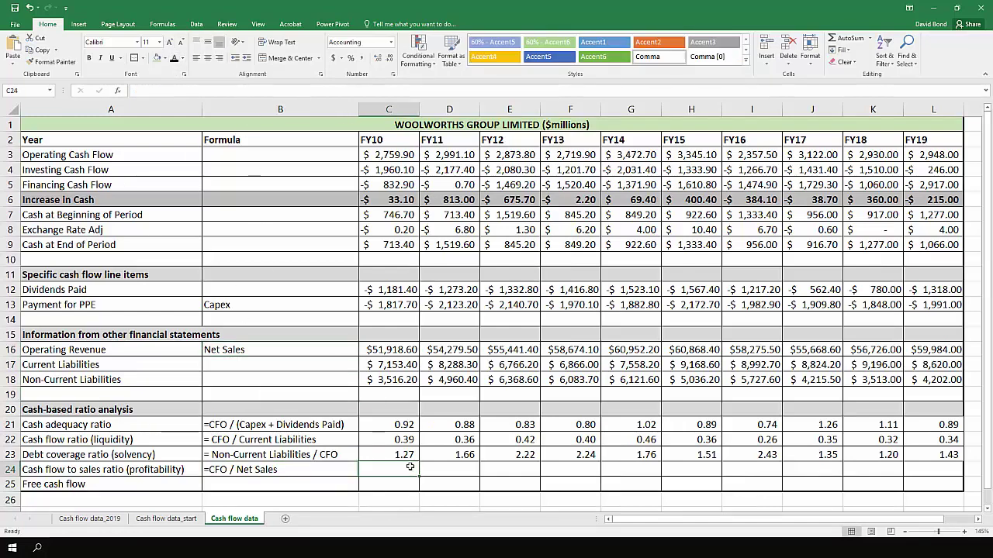
type("=")
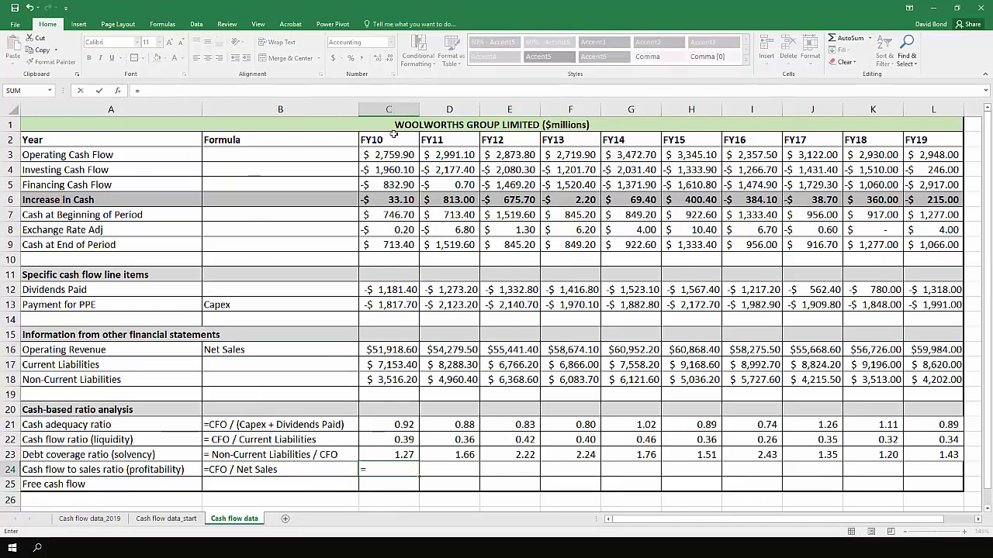
left_click(388, 155)
type("/")
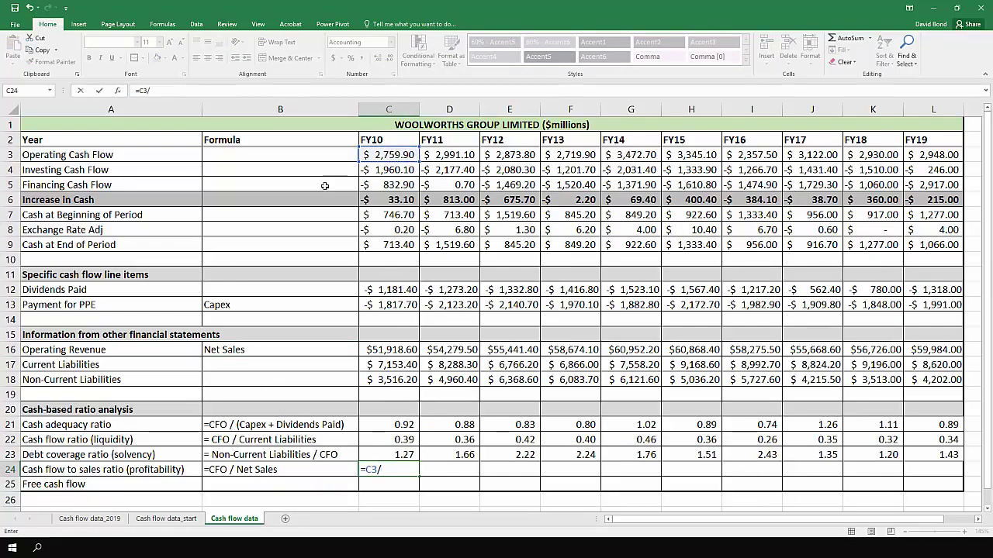
left_click(388, 349)
key("Return")
left_click(387, 469)
left_click_drag(419, 476, 946, 477)
left_click(417, 471)
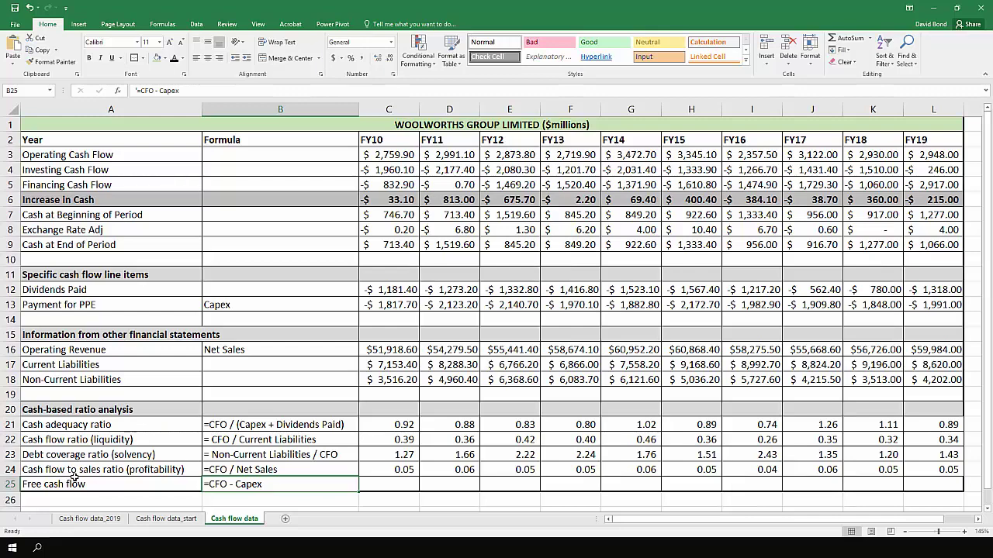
- Enter free cash flow =C3-C13 in C25 and fill it to L25, giving $942.20 to $957.00
left_click(380, 481)
type("=")
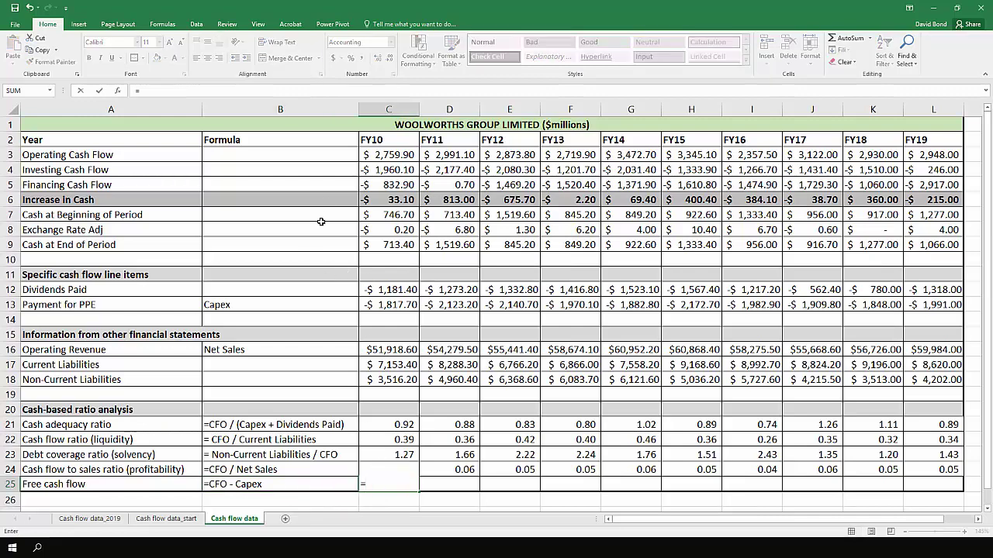
left_click(376, 155)
type("-")
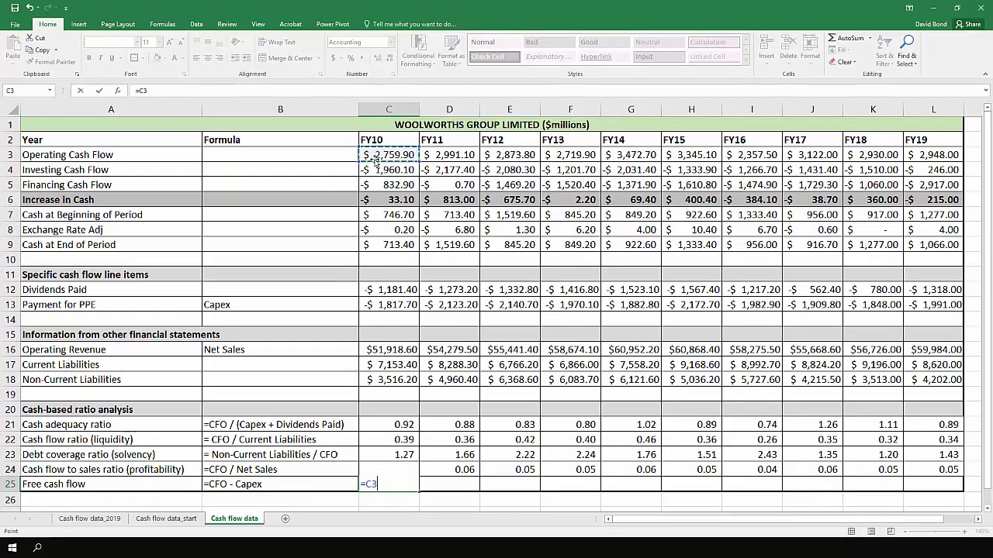
type("-")
left_click(391, 288)
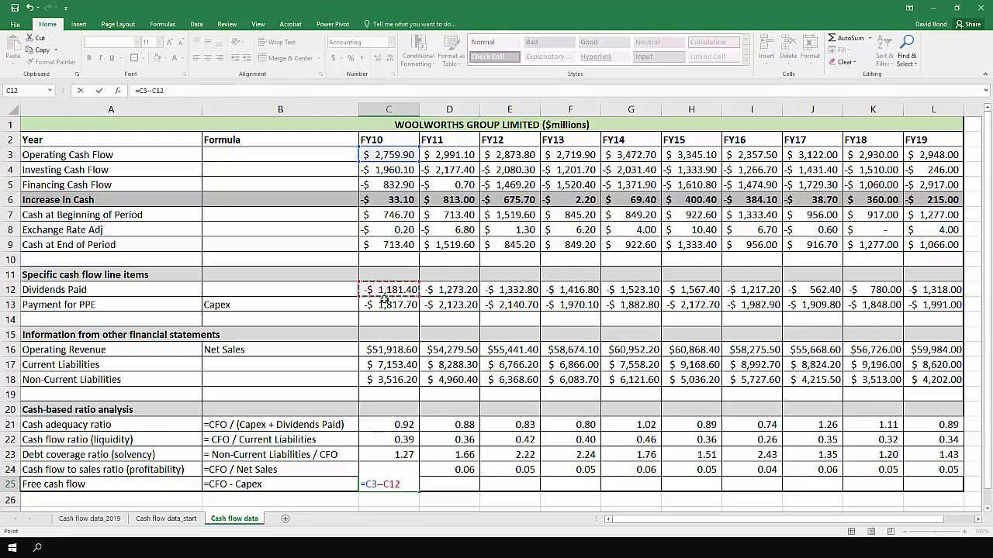
left_click(392, 305)
key("Return")
key("Up")
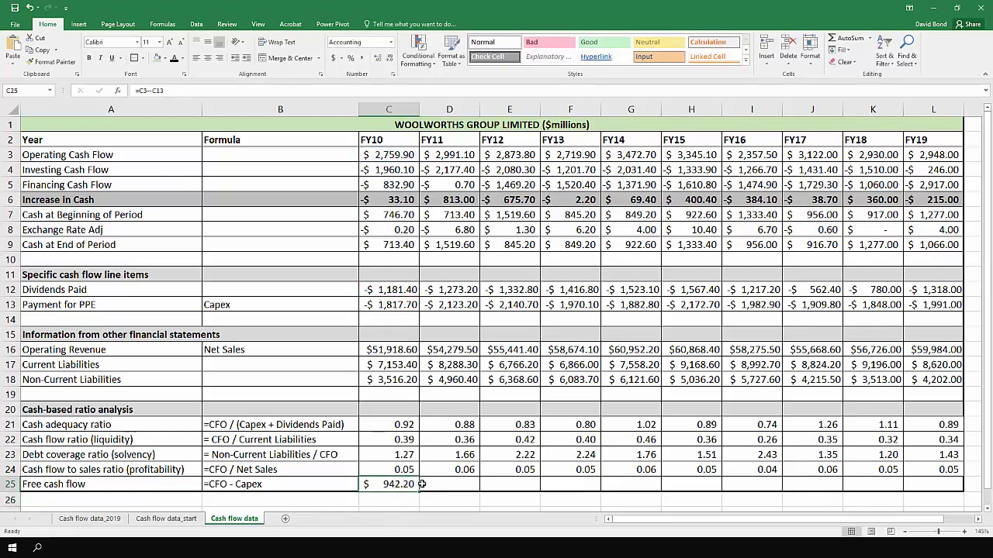
left_click_drag(421, 485, 934, 493)
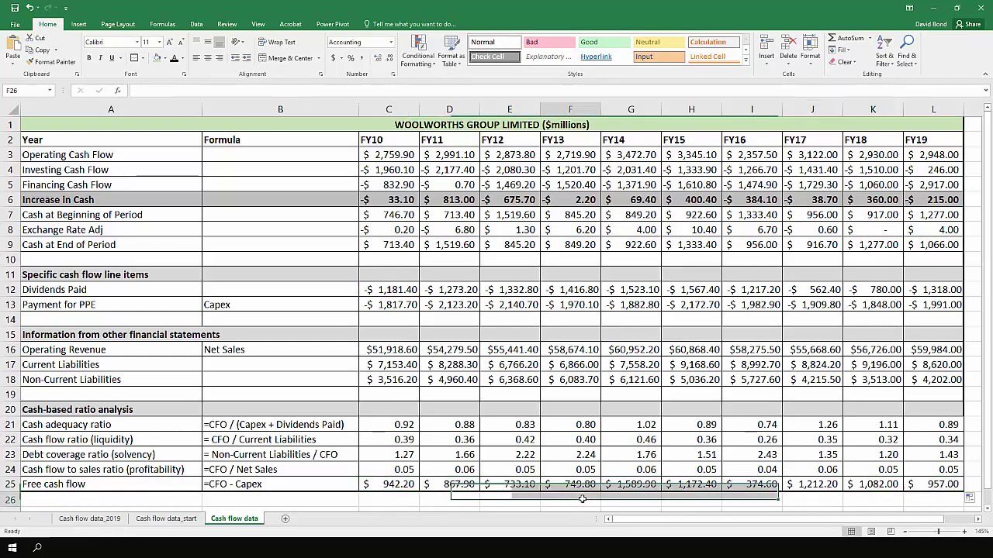
left_click(570, 500)
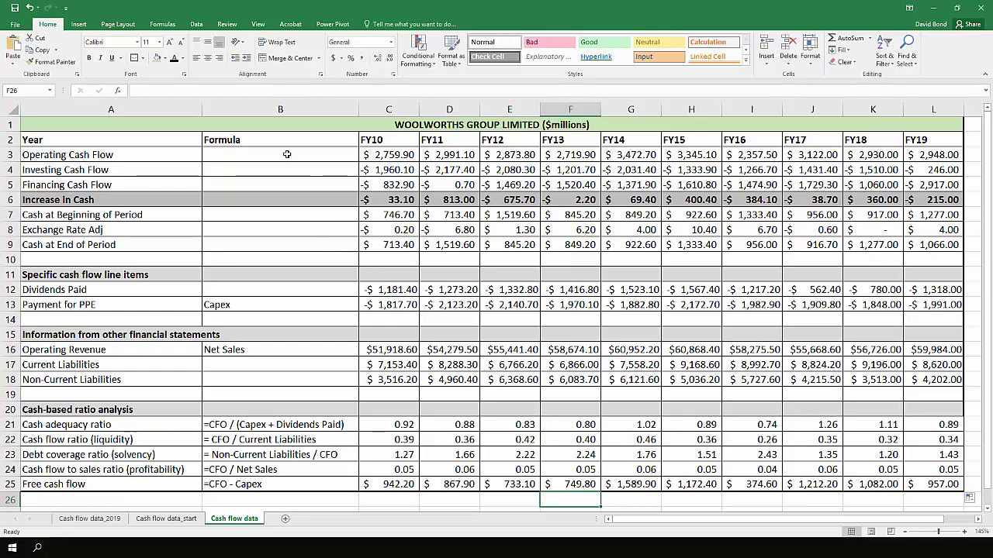
- Delete the Formula column B from the sheet
right_click(279, 109)
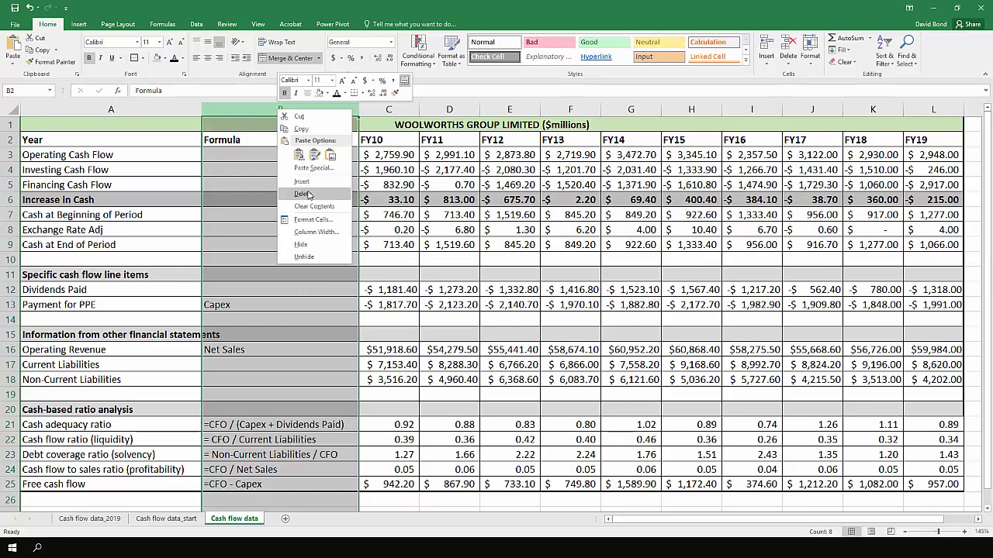
left_click(309, 199)
left_click(308, 188)
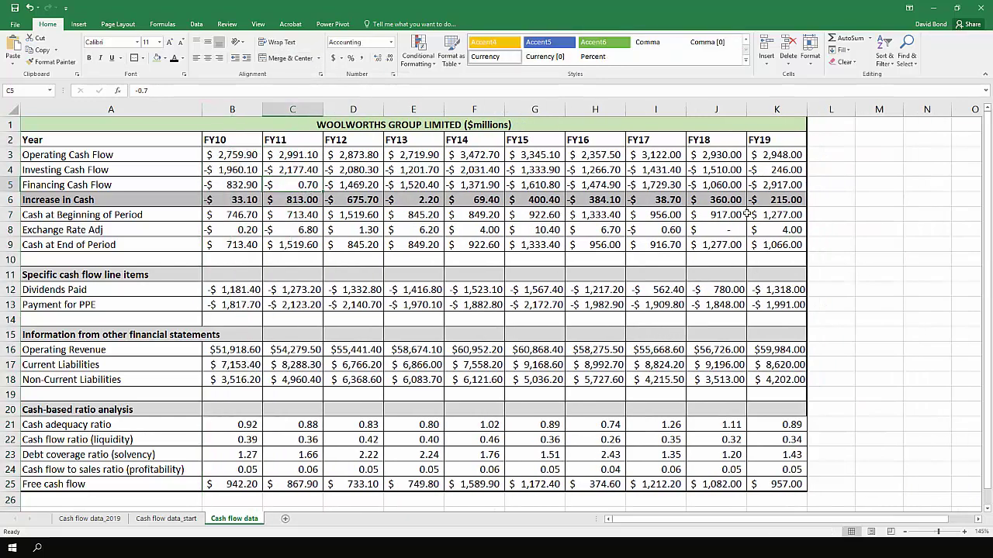
- Insert a 2-D line chart of operating, investing and financing cash flows for FY10–FY19, then position and enlarge it
left_click_drag(766, 143, 144, 180)
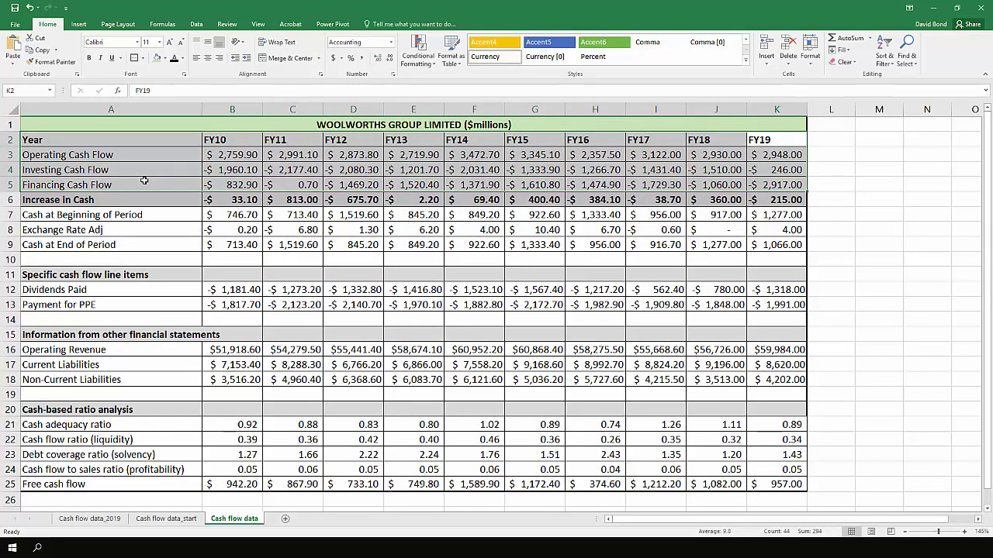
left_click(79, 25)
left_click(393, 49)
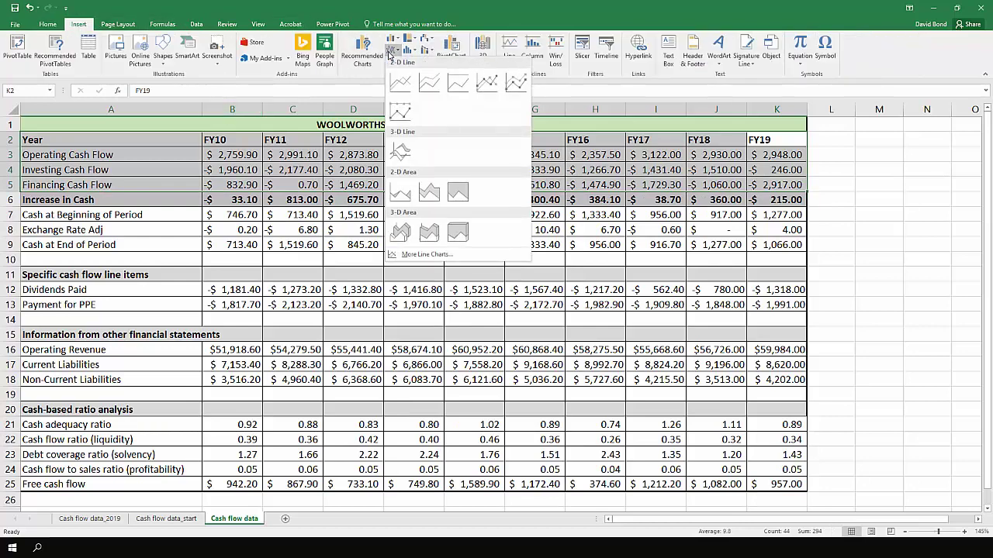
left_click(401, 84)
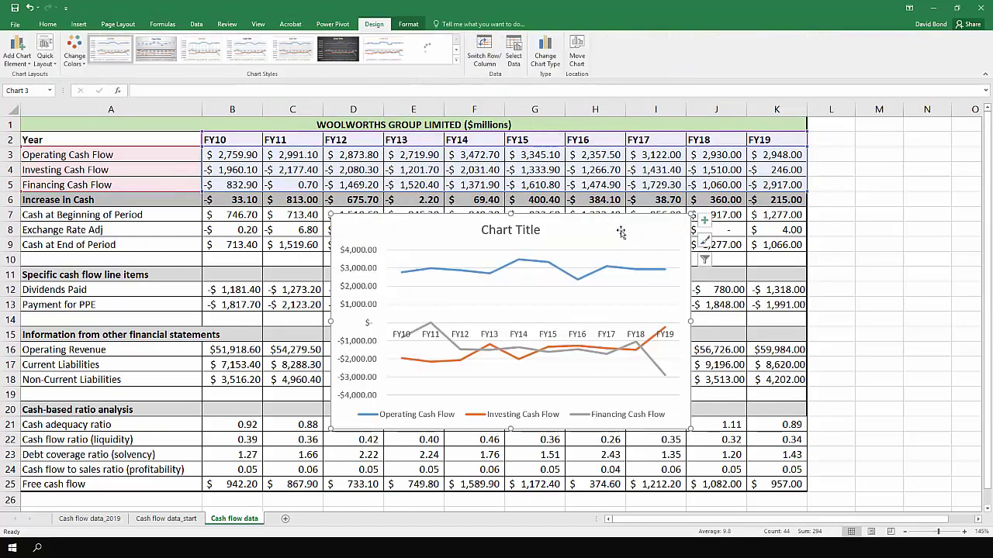
left_click_drag(622, 228, 719, 173)
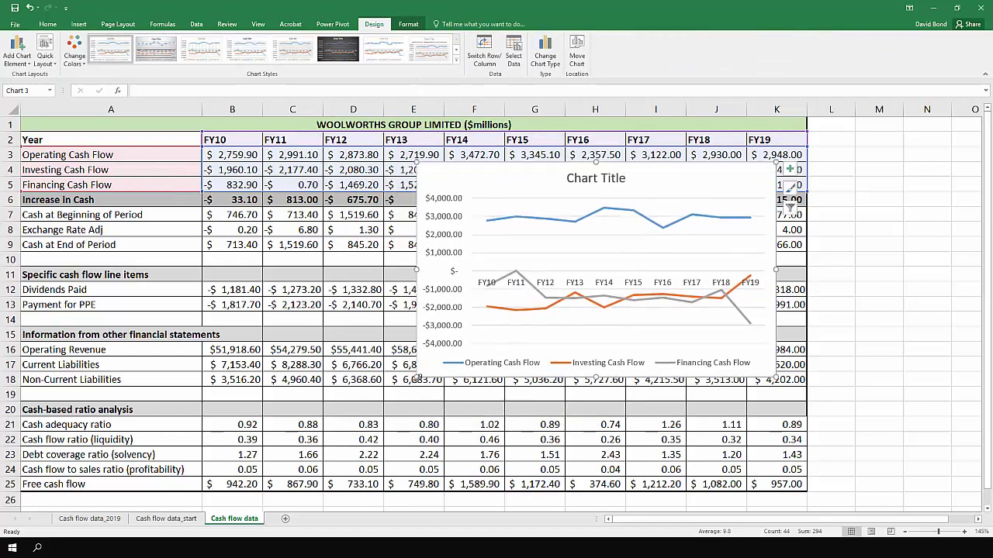
left_click_drag(285, 424, 181, 471)
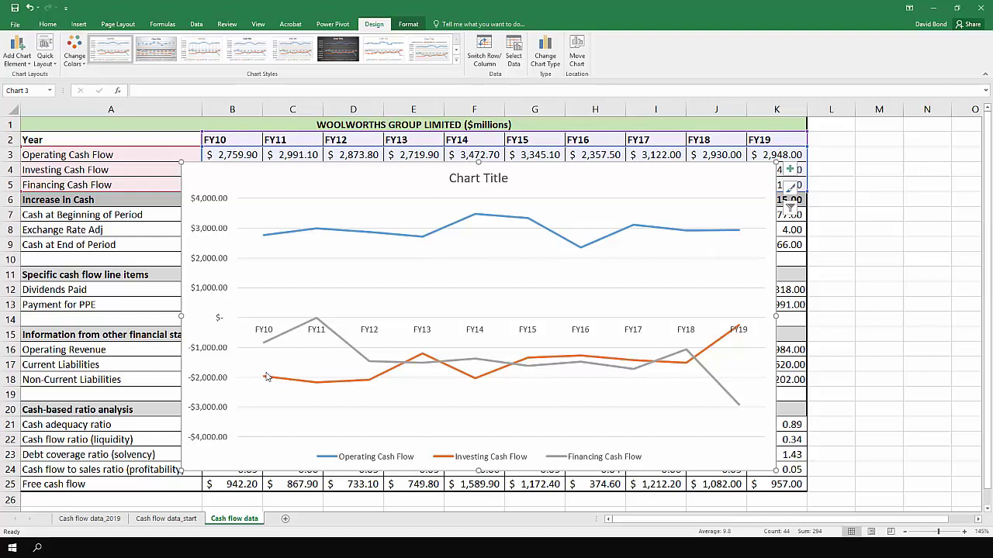
mouse_move(267, 377)
left_click_drag(716, 181, 686, 208)
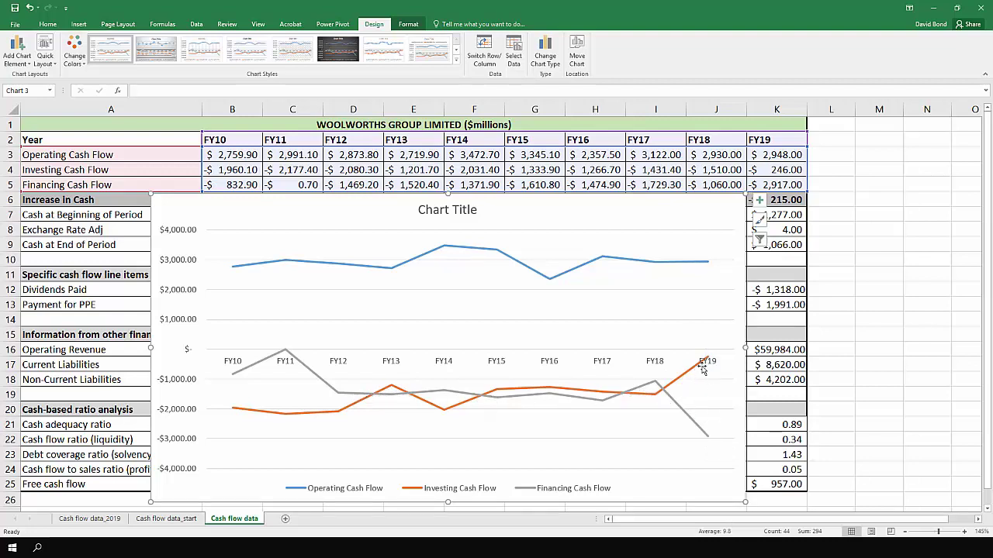
- Cut the cash flow chart and chart Dividends Paid and Payment for PPE across FY10–FY19 as lines
right_click(655, 225)
left_click(664, 218)
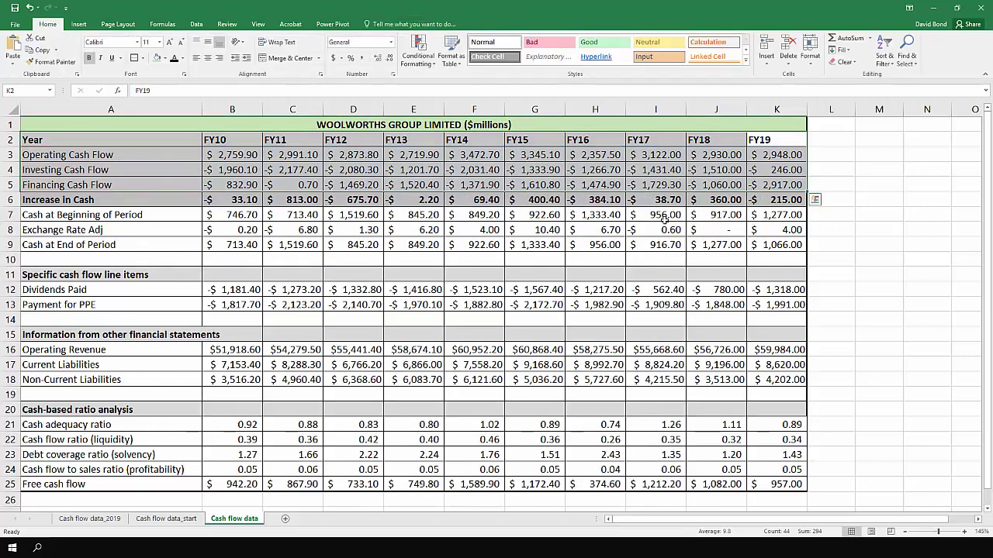
left_click(473, 265)
left_click_drag(232, 290, 111, 304)
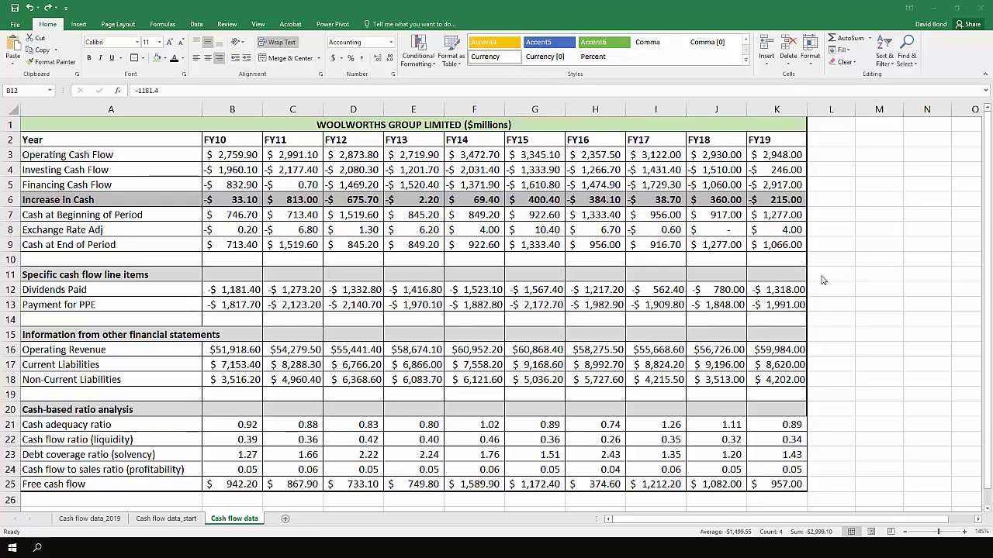
left_click(794, 289, "shift")
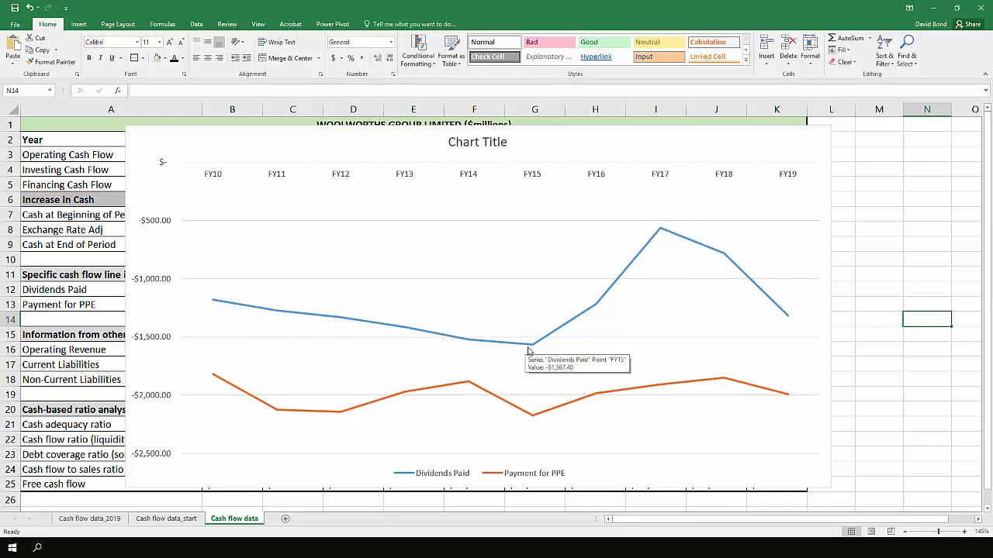
mouse_move(531, 351)
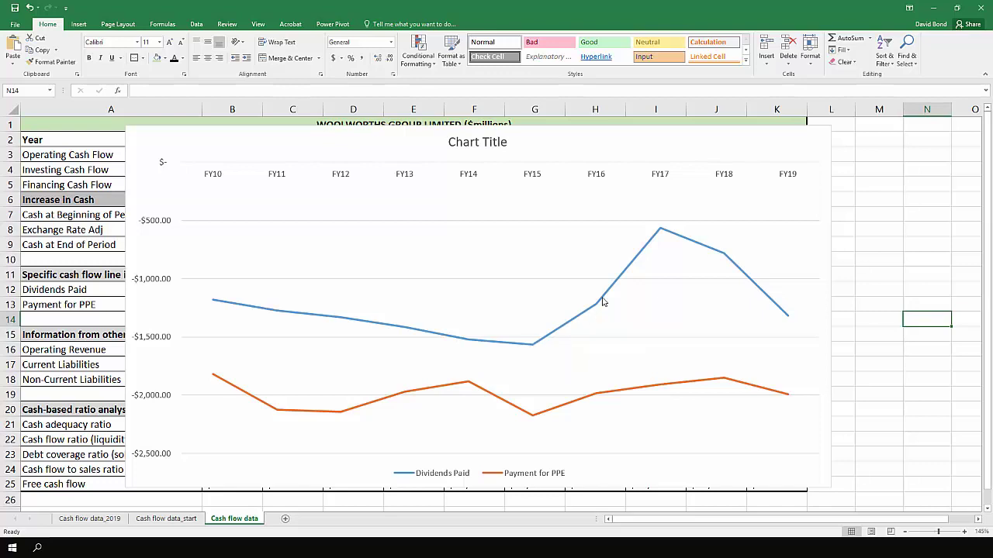
mouse_move(643, 255)
mouse_move(381, 400)
- Cut the Dividends Paid and Payment for PPE chart off the sheet
right_click(807, 143)
left_click(825, 150)
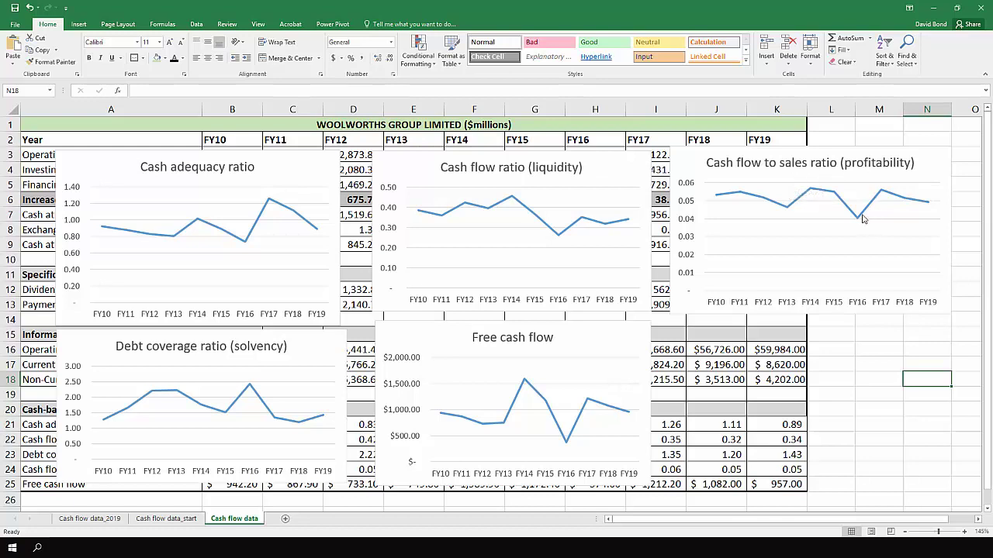
mouse_move(862, 220)
mouse_move(567, 449)
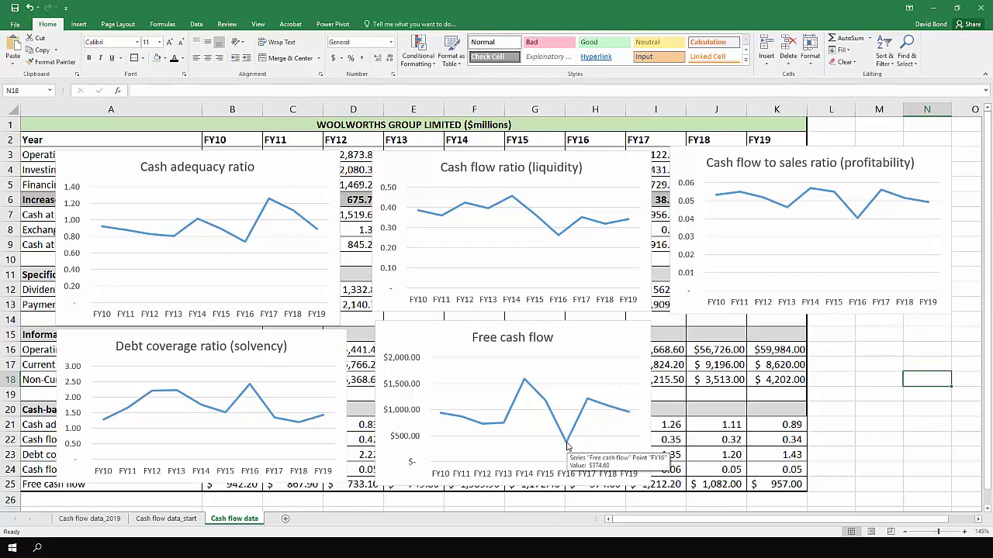